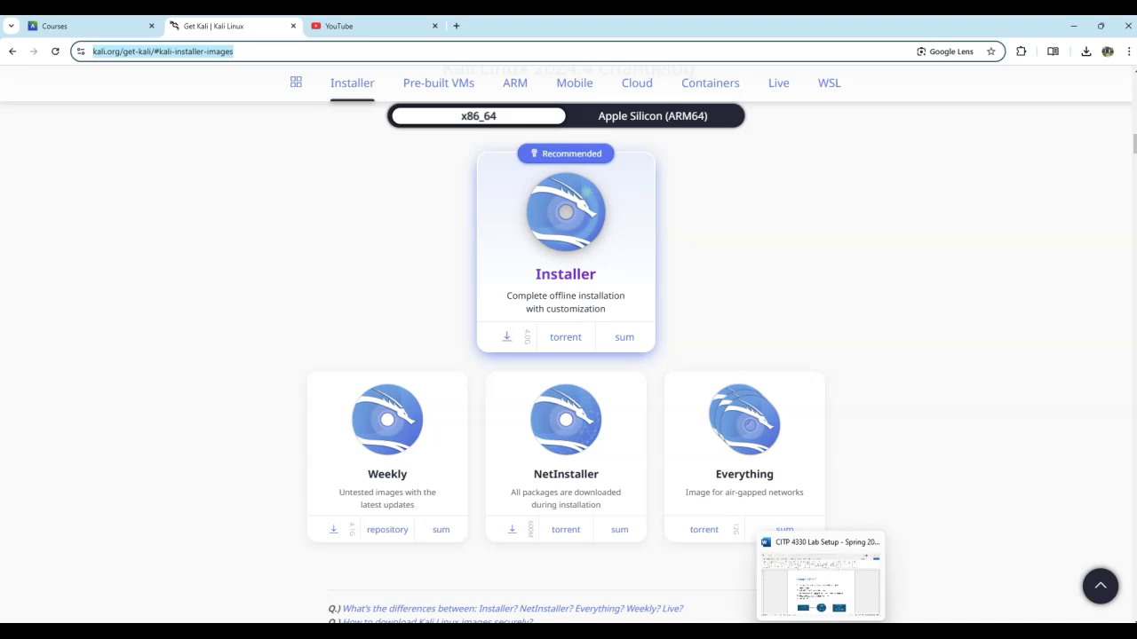
Review the CITP 4330 lab setup document, then switch to VirtualBox Manager
click(820, 631)
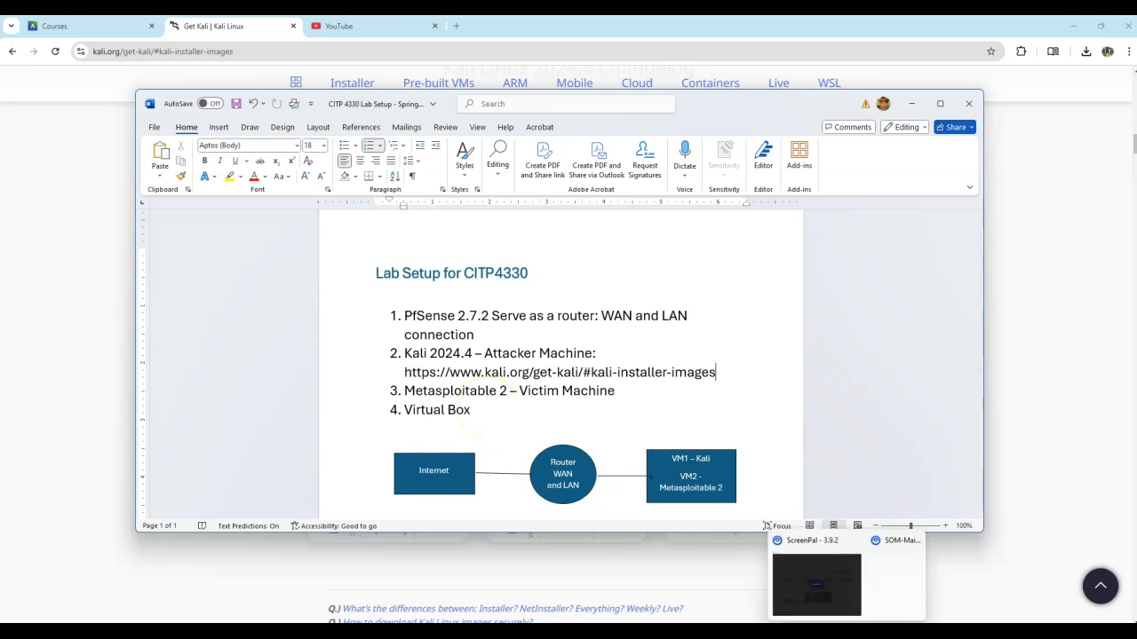
click(847, 635)
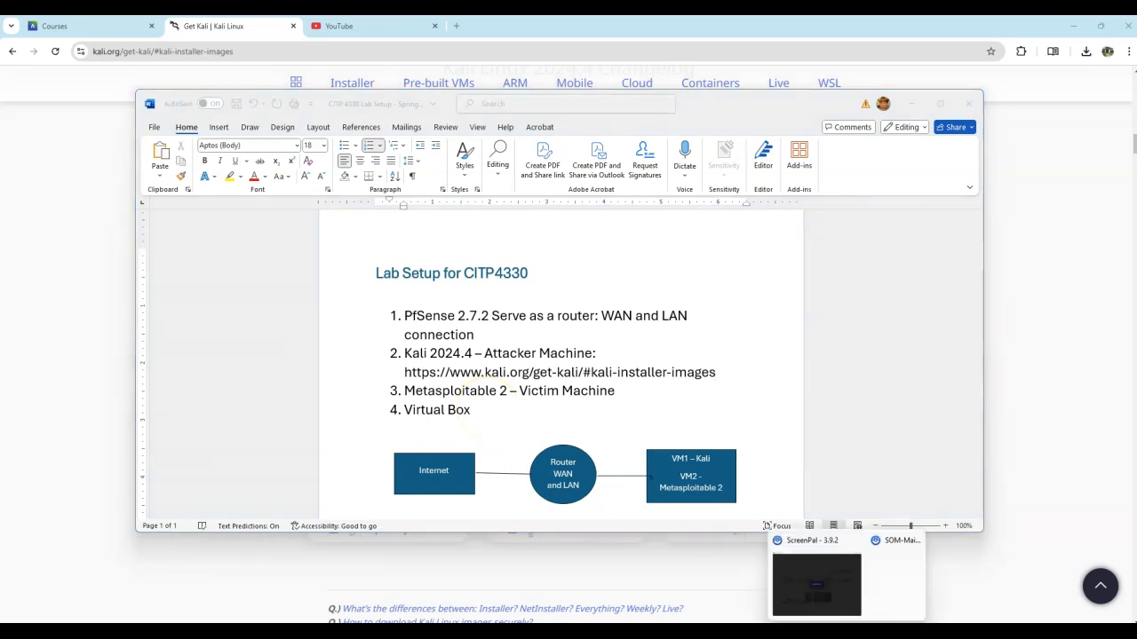
click(806, 632)
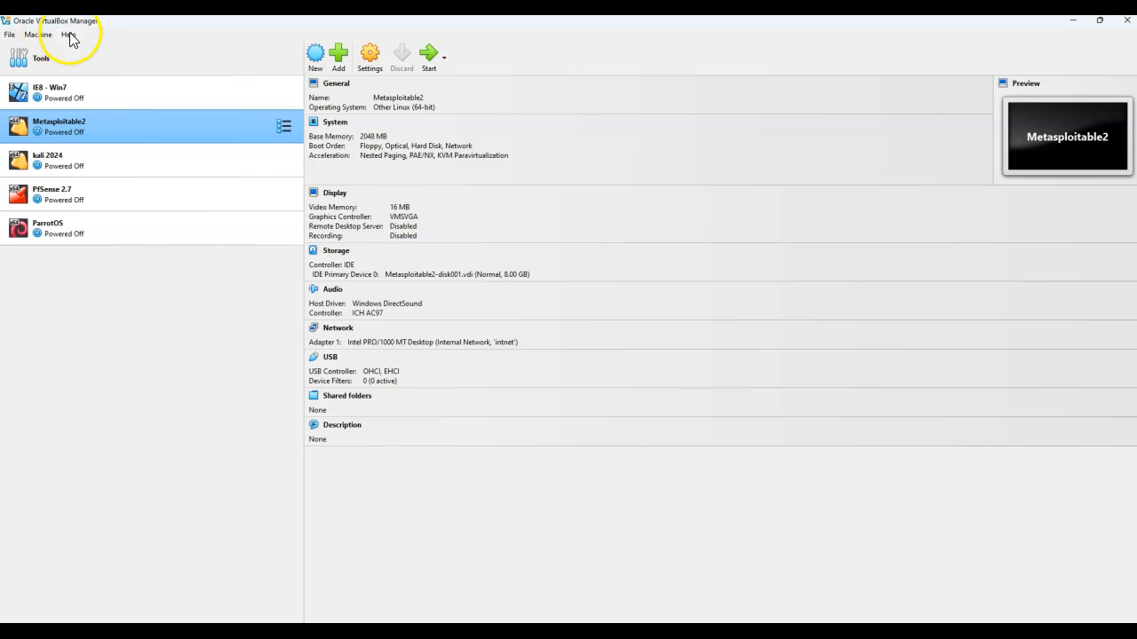
Check the VirtualBox version and review the existing PfSense 2.7 and kali 2024 virtual machines' details
click(69, 35)
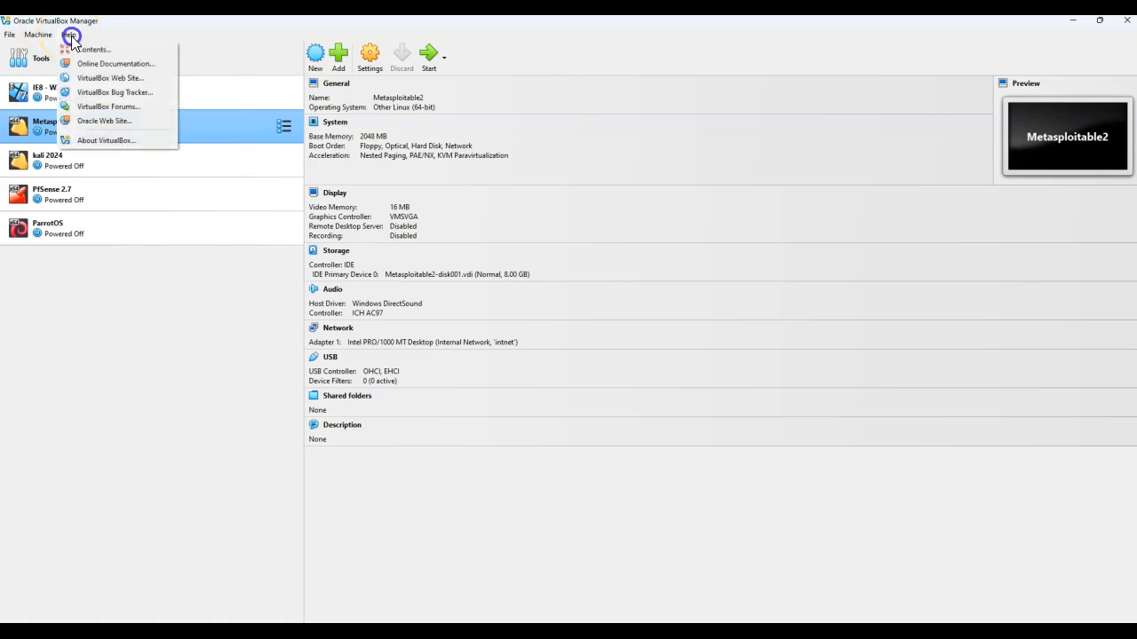
click(149, 139)
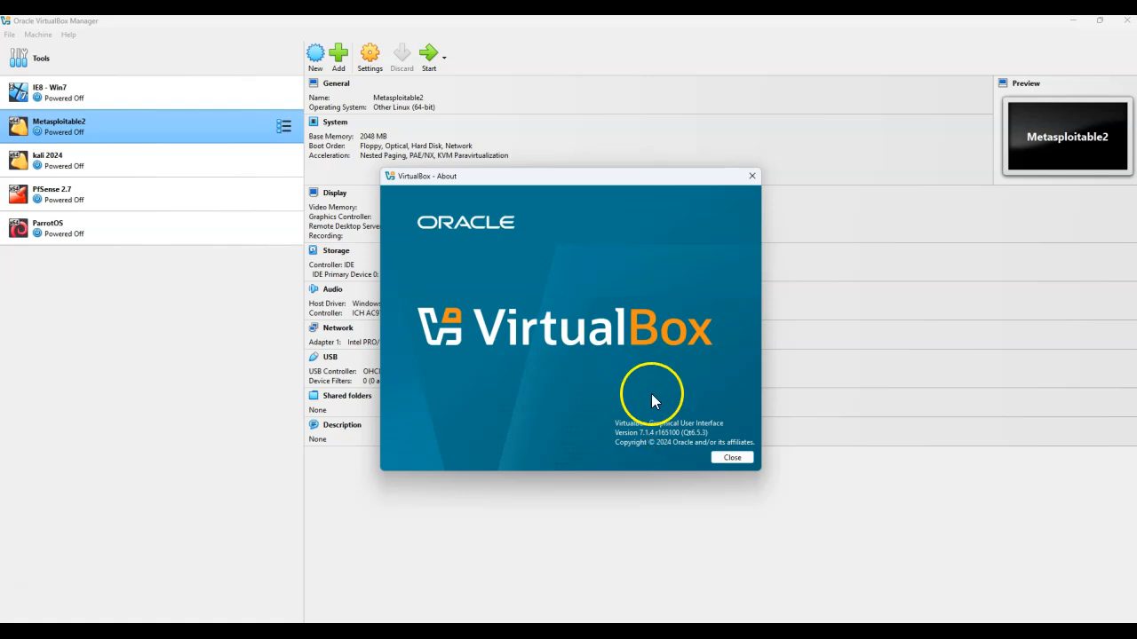
click(732, 459)
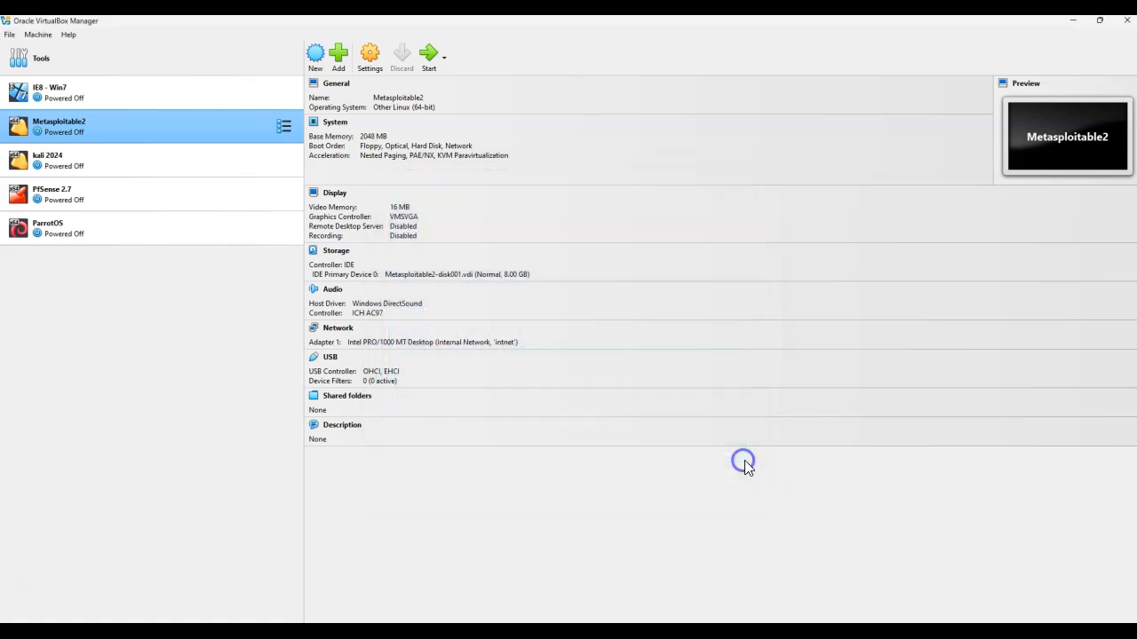
click(94, 191)
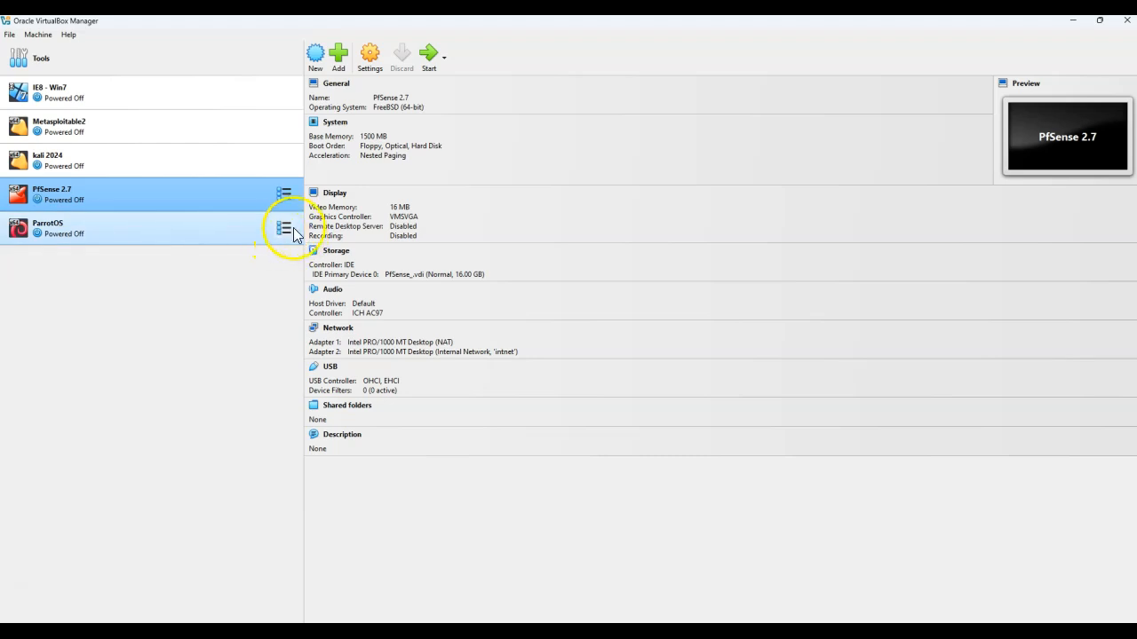
click(82, 164)
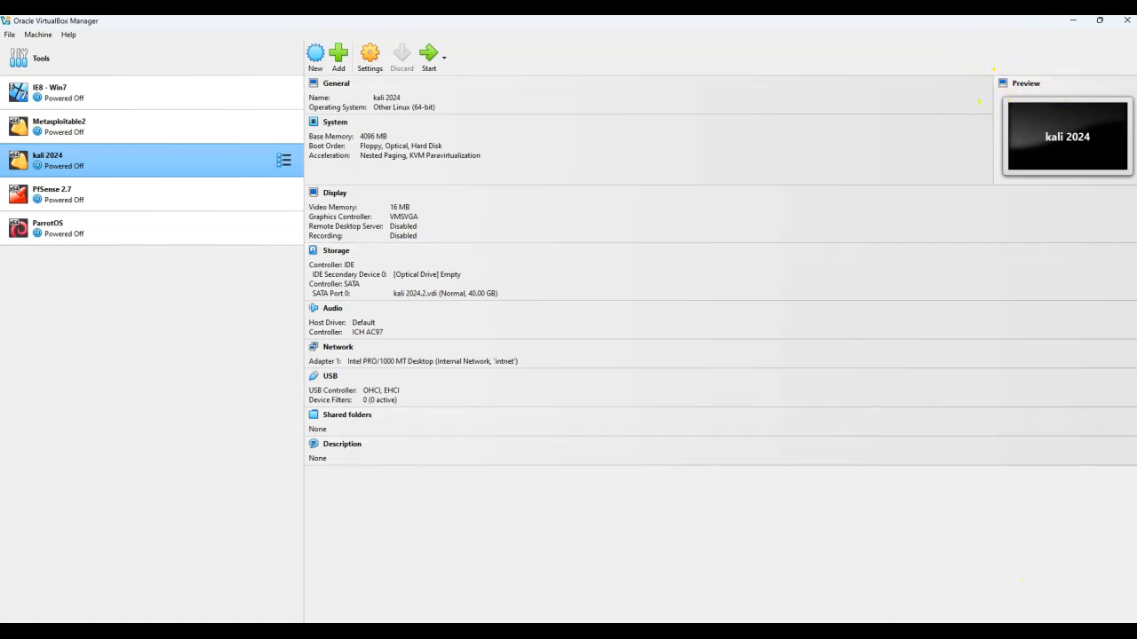
Reread the lab setup document's machine list and network diagram, then minimize it
click(821, 631)
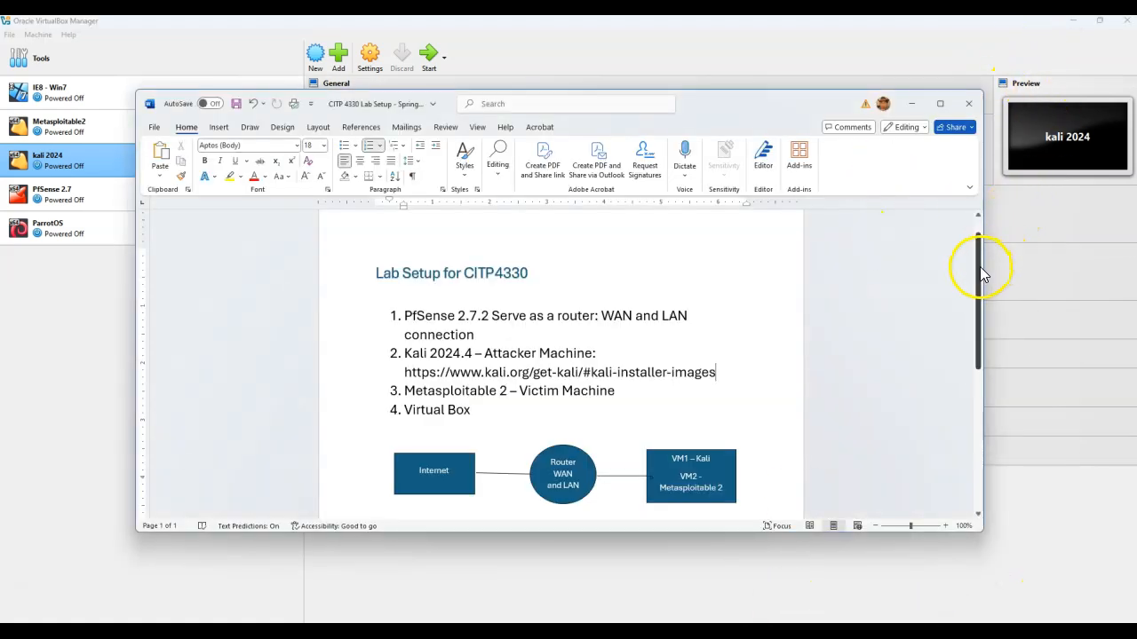
drag(982, 273, 982, 285)
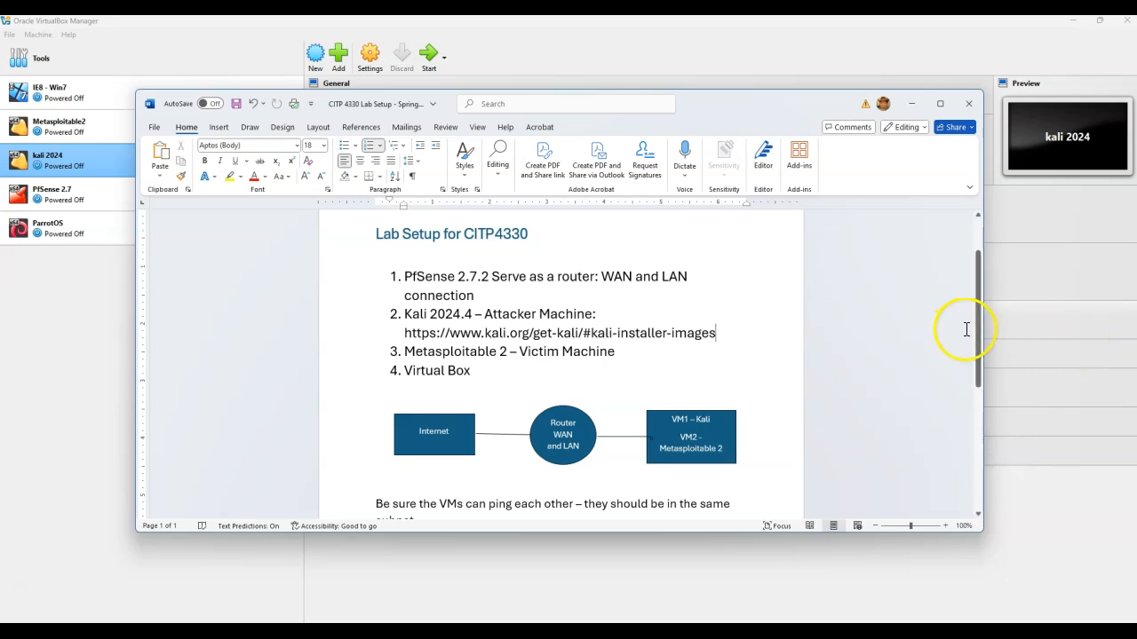
drag(978, 332, 974, 363)
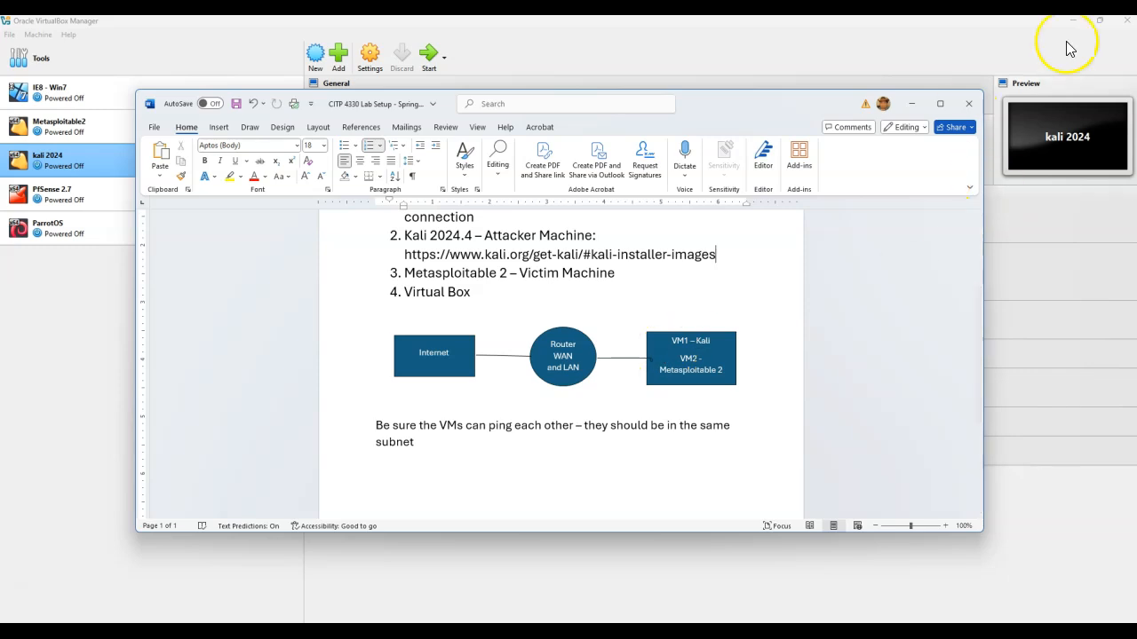
click(910, 107)
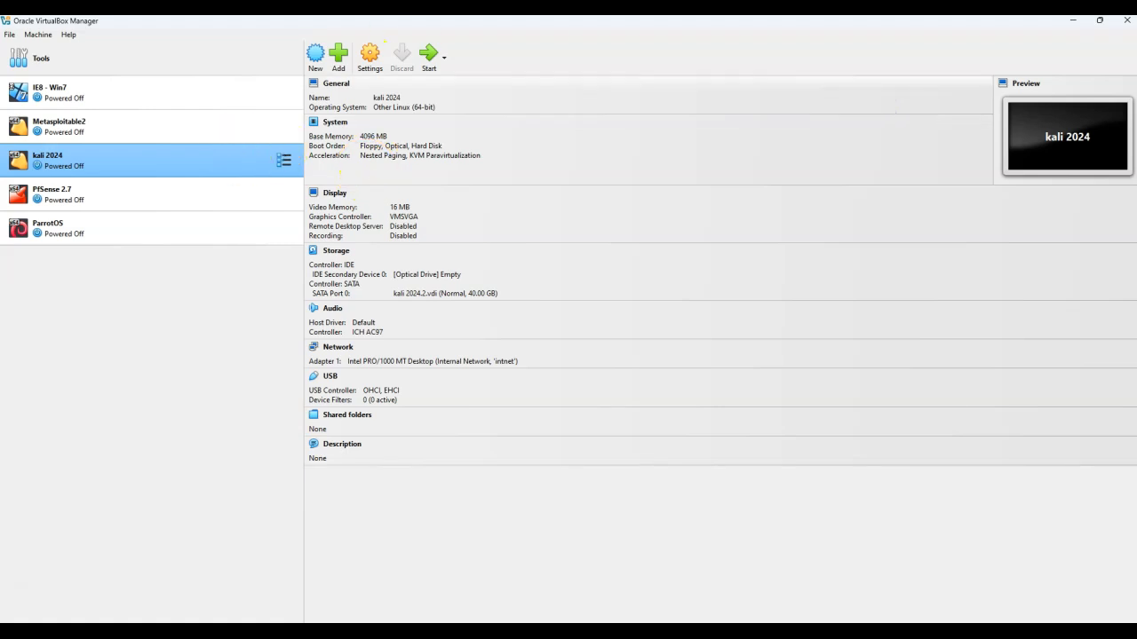
Start creating a new virtual machine named Kali 2024.4
click(315, 55)
click(546, 199)
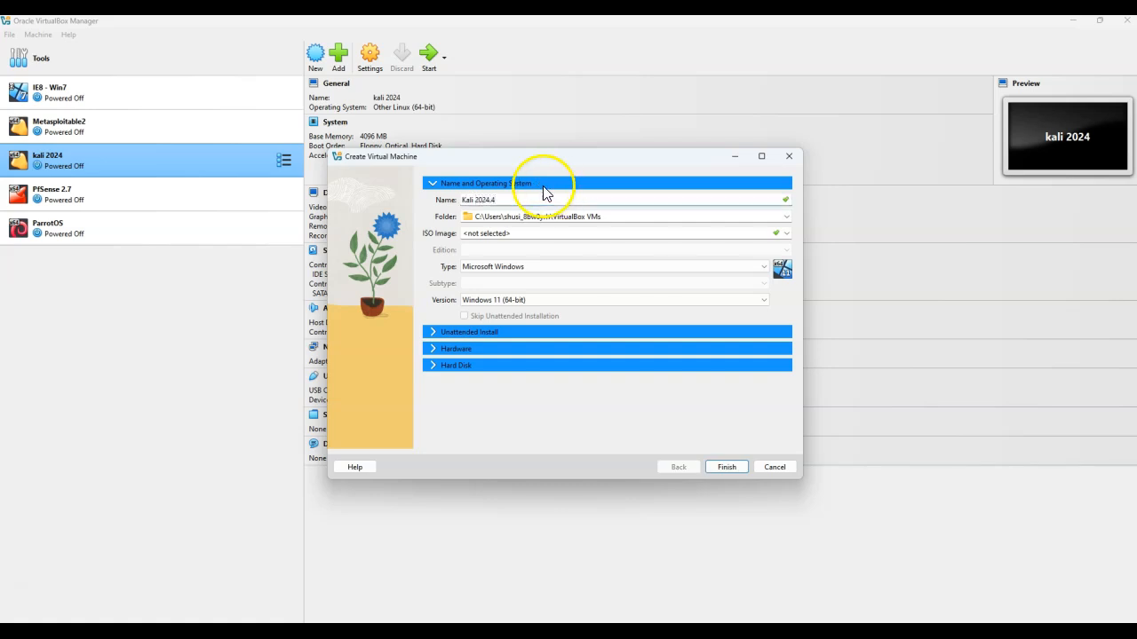
click(786, 216)
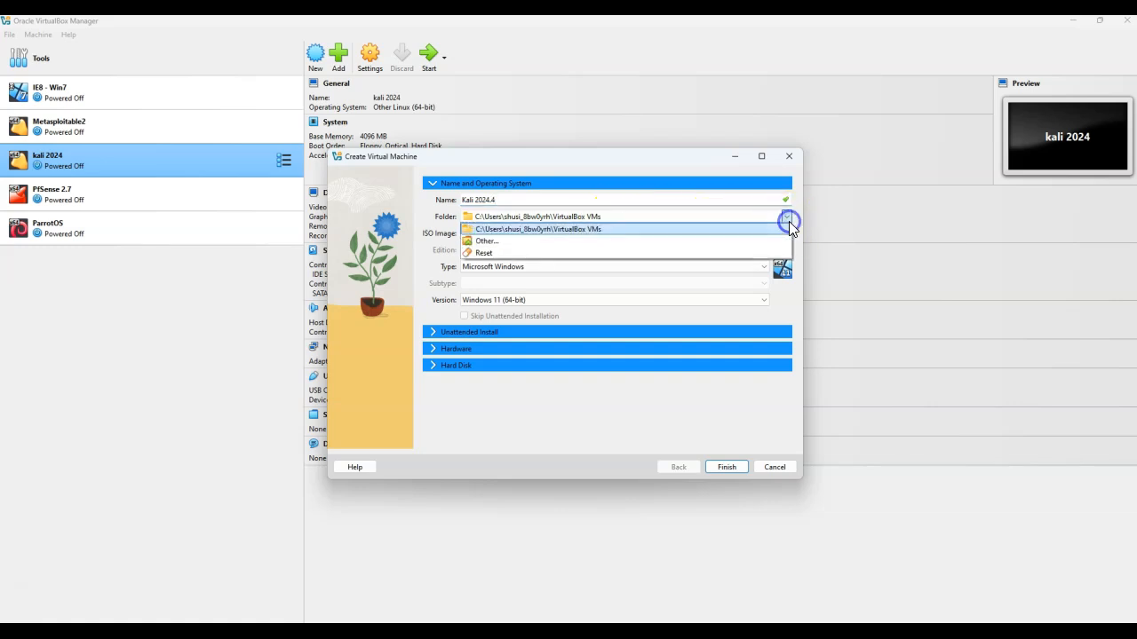
click(724, 238)
click(384, 303)
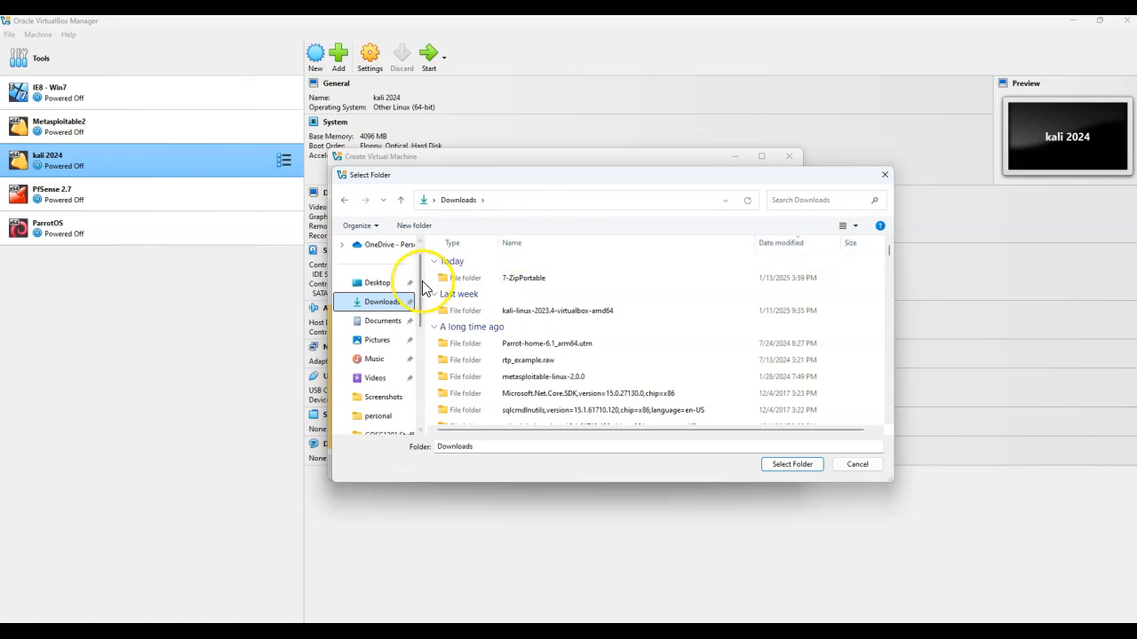
click(793, 243)
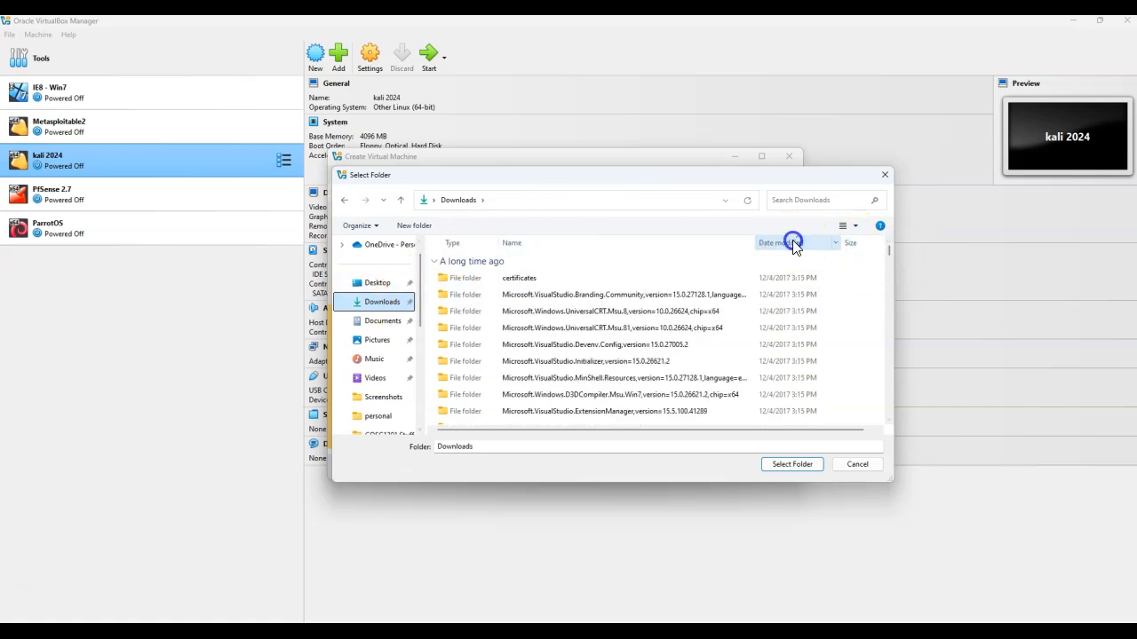
click(793, 241)
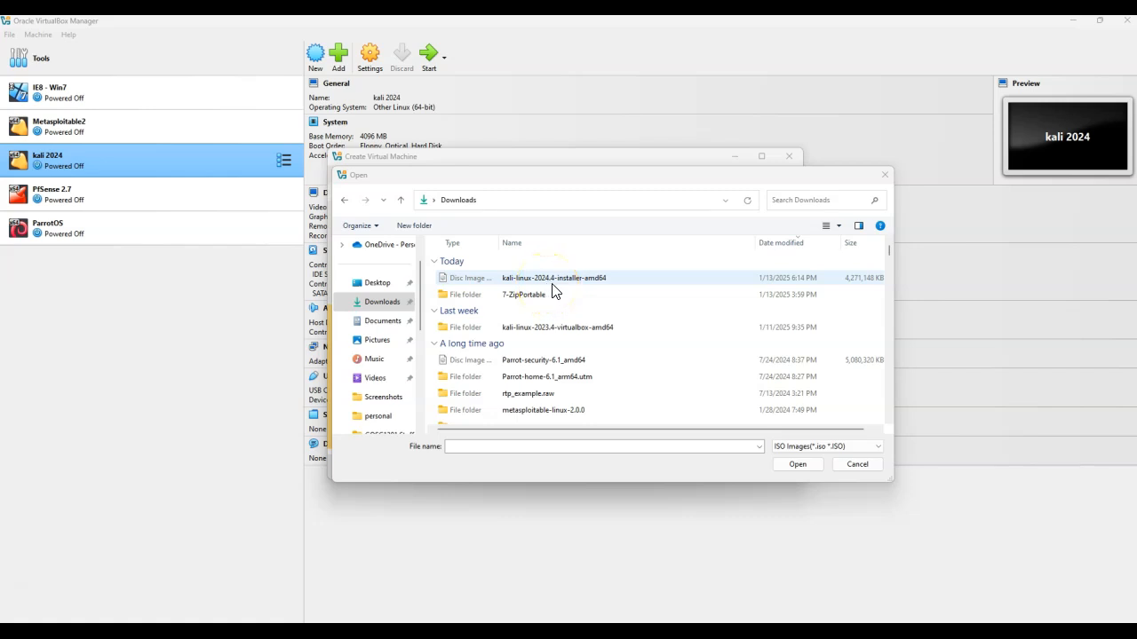
Attach the kali-linux-2024.4-installer-amd64 ISO image from Downloads and finish creating the virtual machine
click(574, 288)
double_click(573, 289)
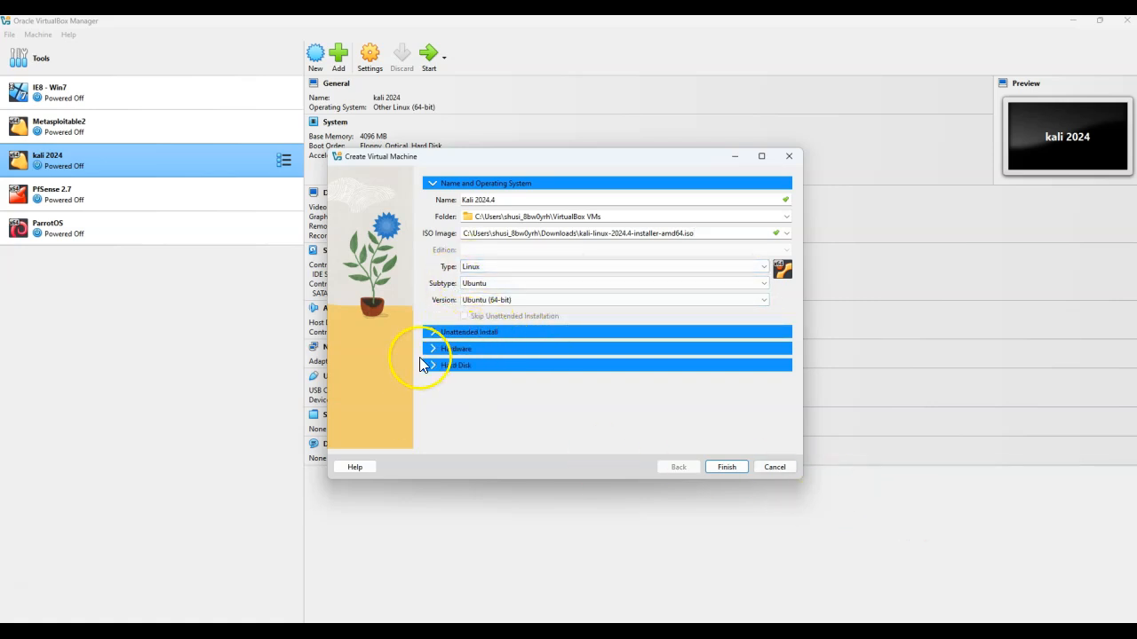
click(434, 333)
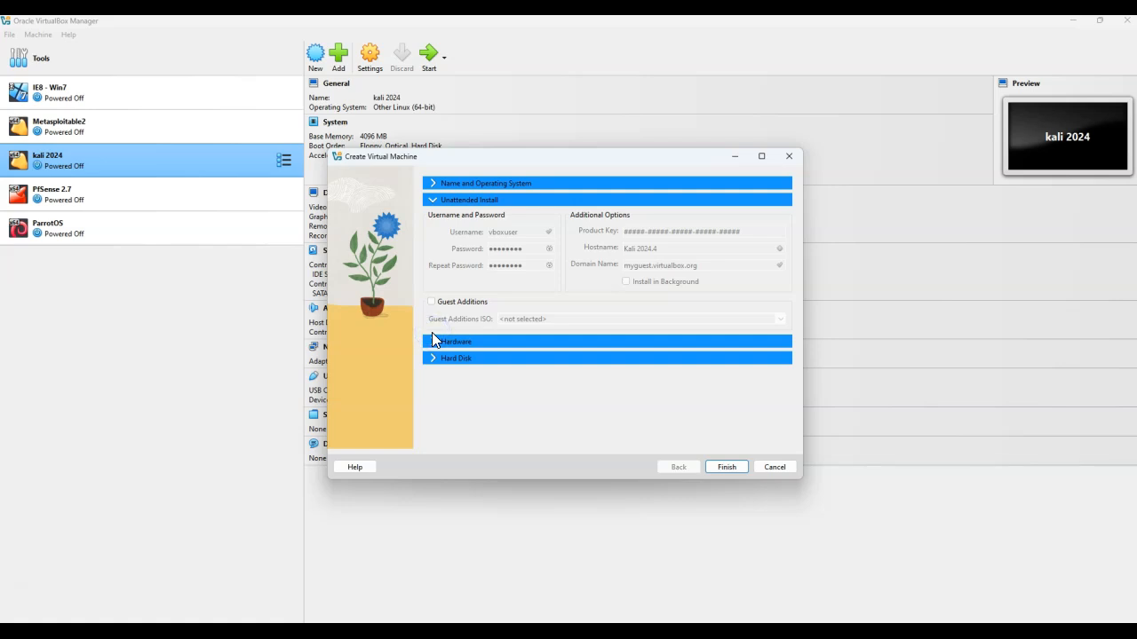
click(433, 183)
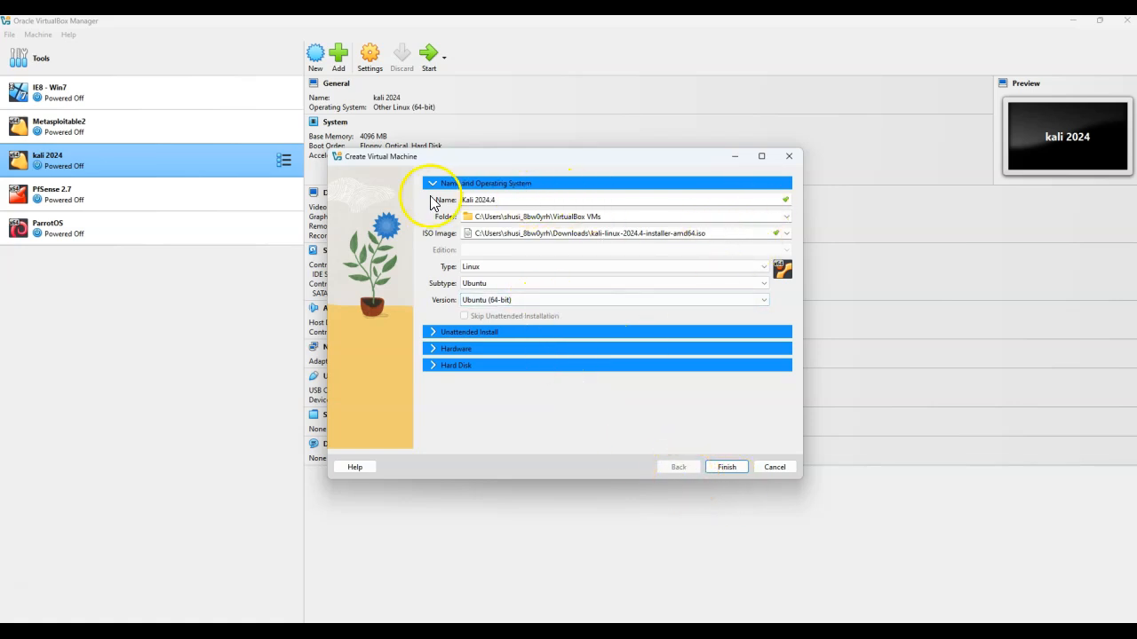
click(726, 466)
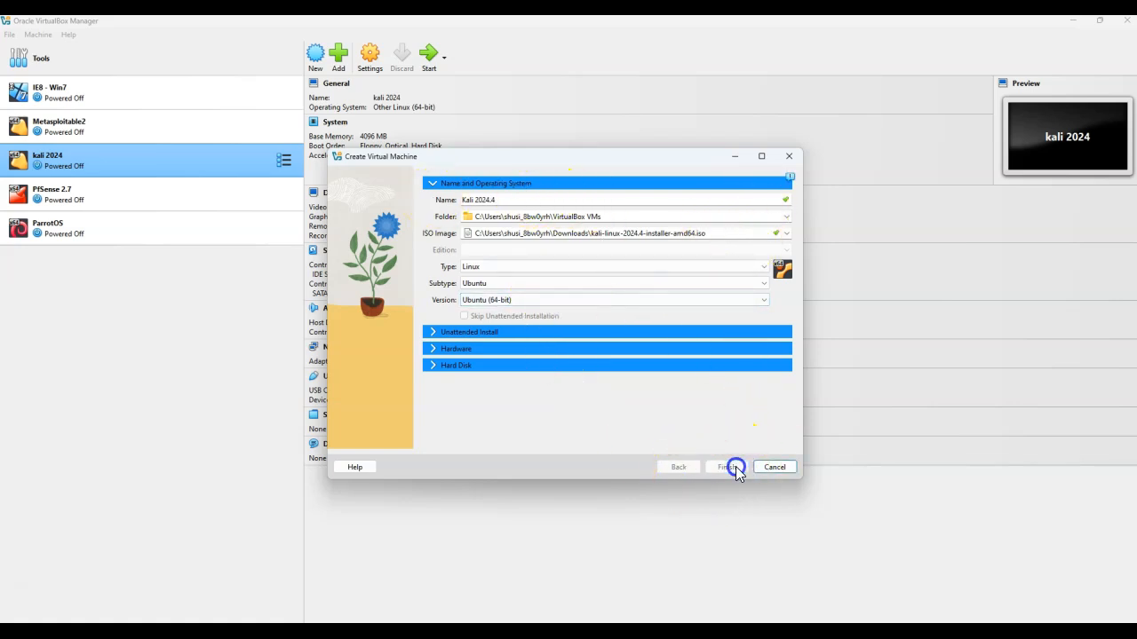
Start the Kali 2024.4 virtual machine and launch the Graphical install option
click(430, 56)
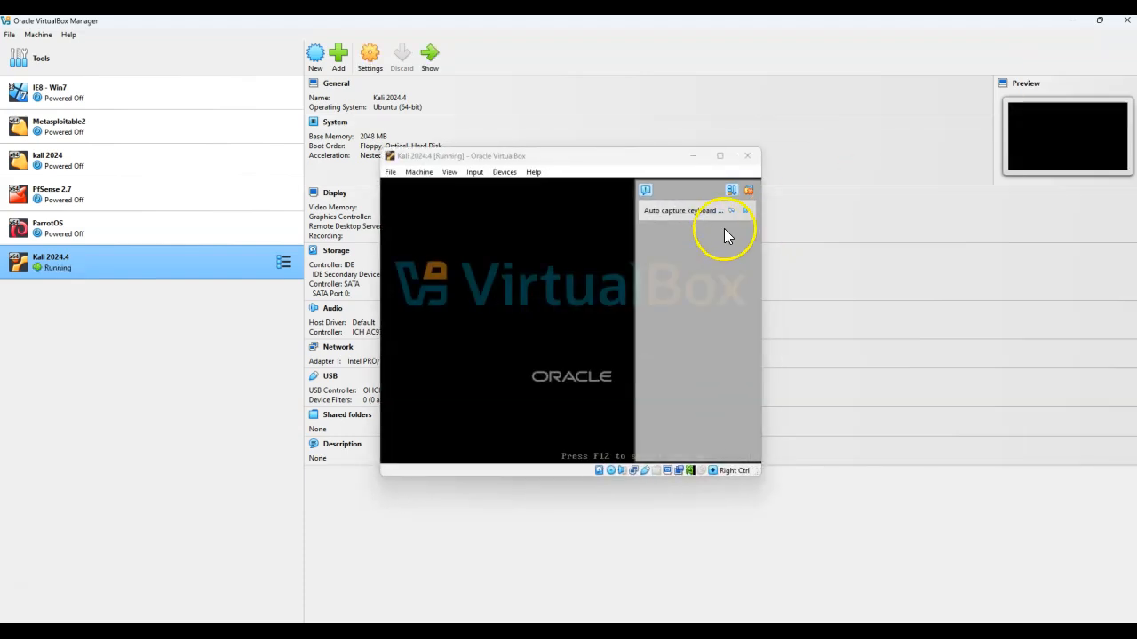
click(745, 210)
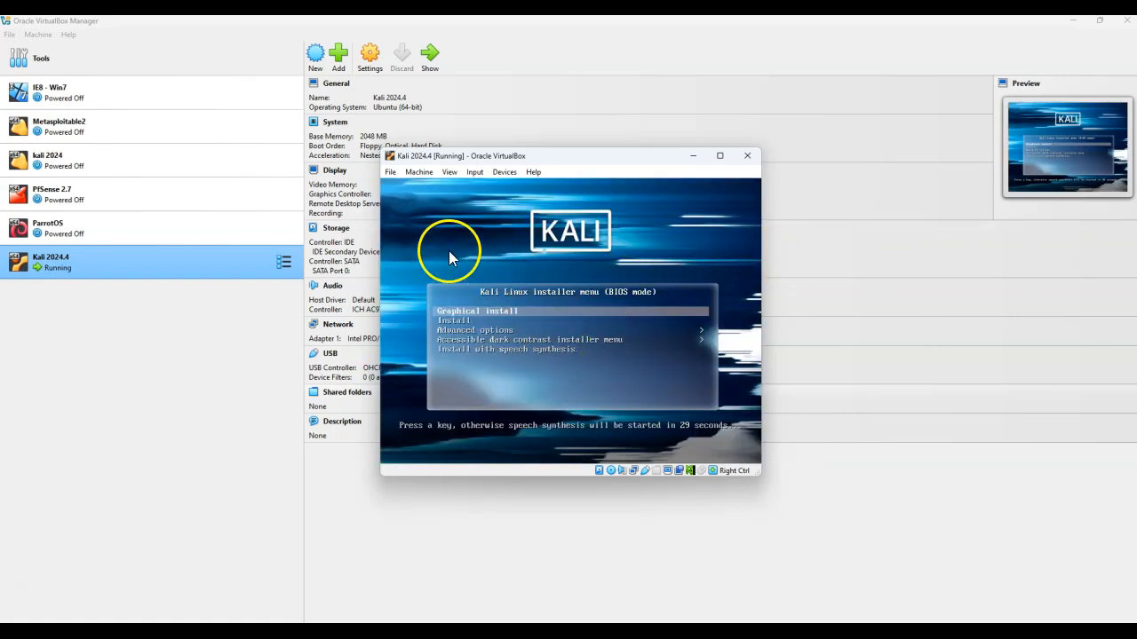
drag(549, 156, 546, 150)
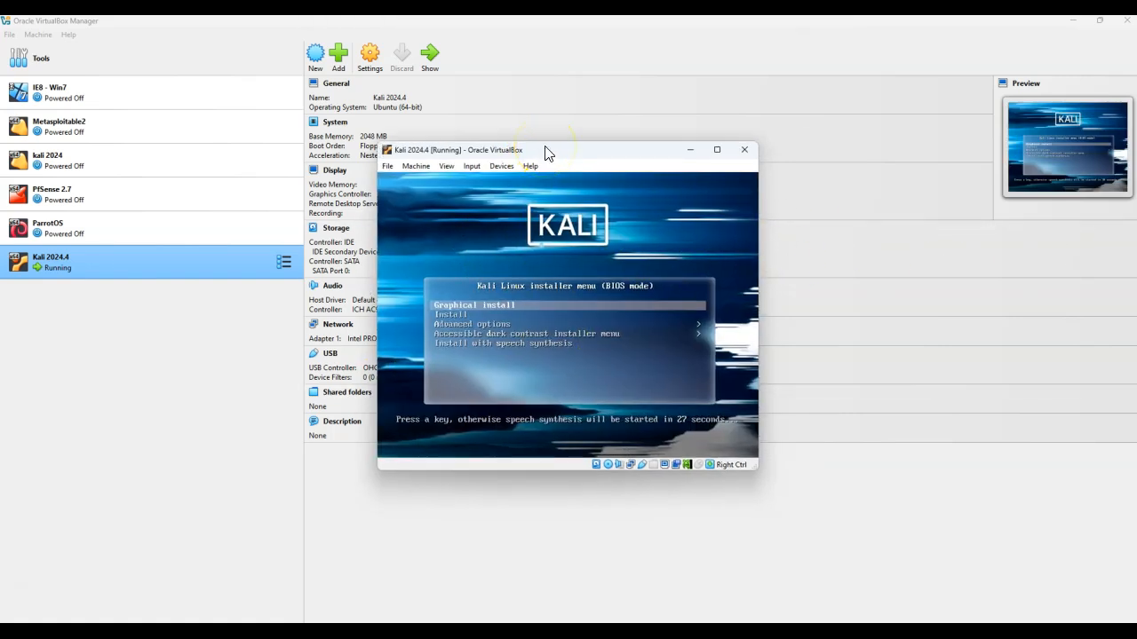
key(Return)
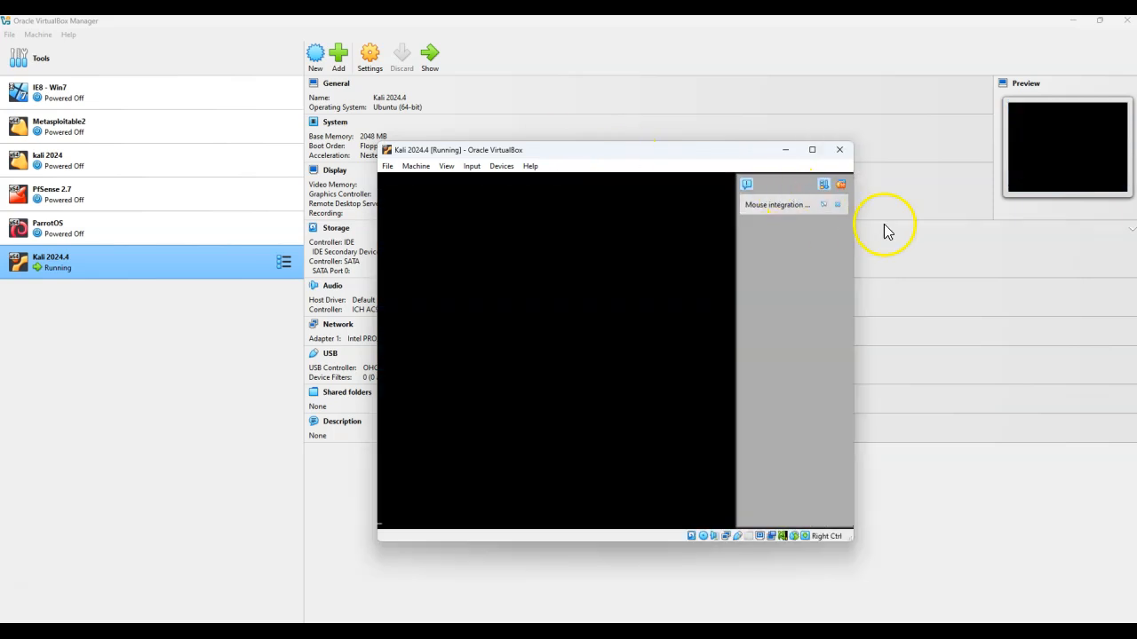
click(834, 206)
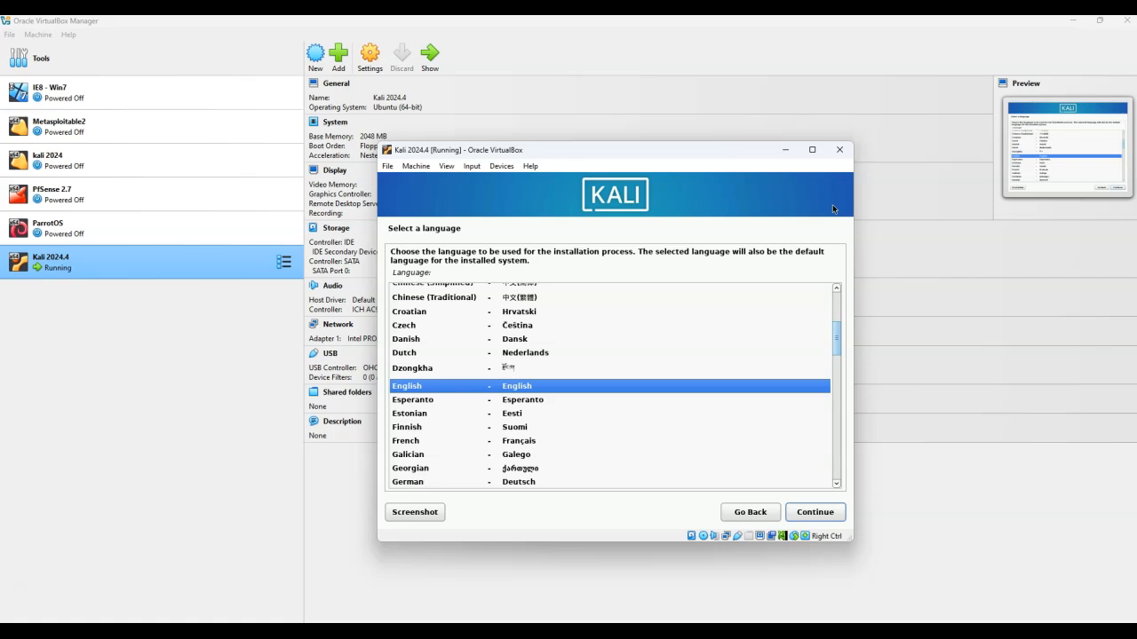
Accept English as language, United States as location and American English as keymap
key(Return)
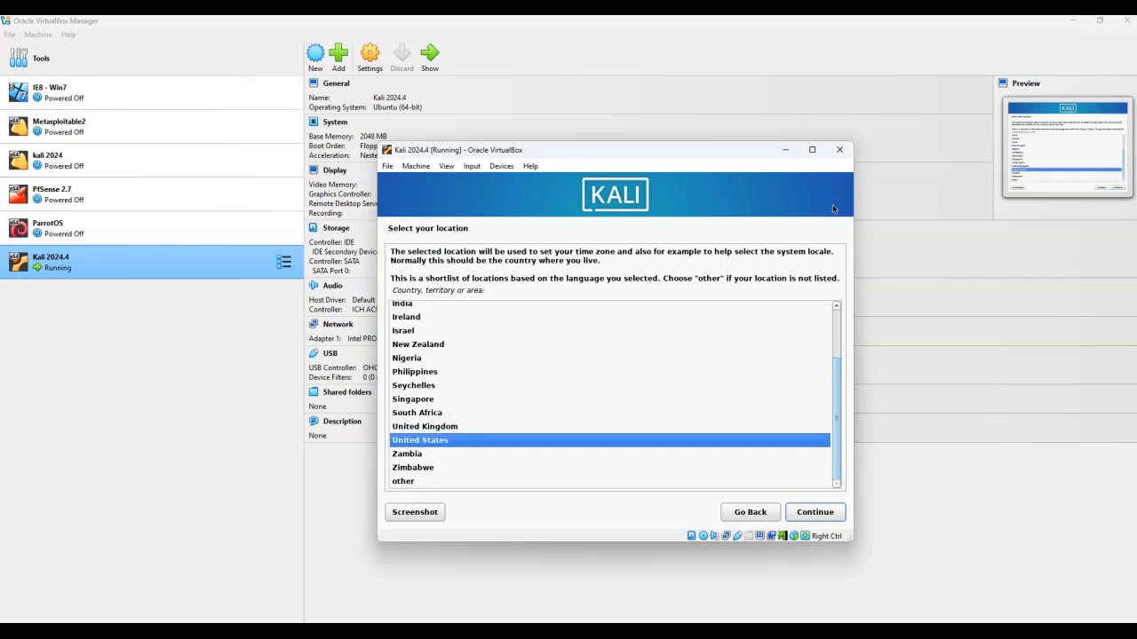
key(Return)
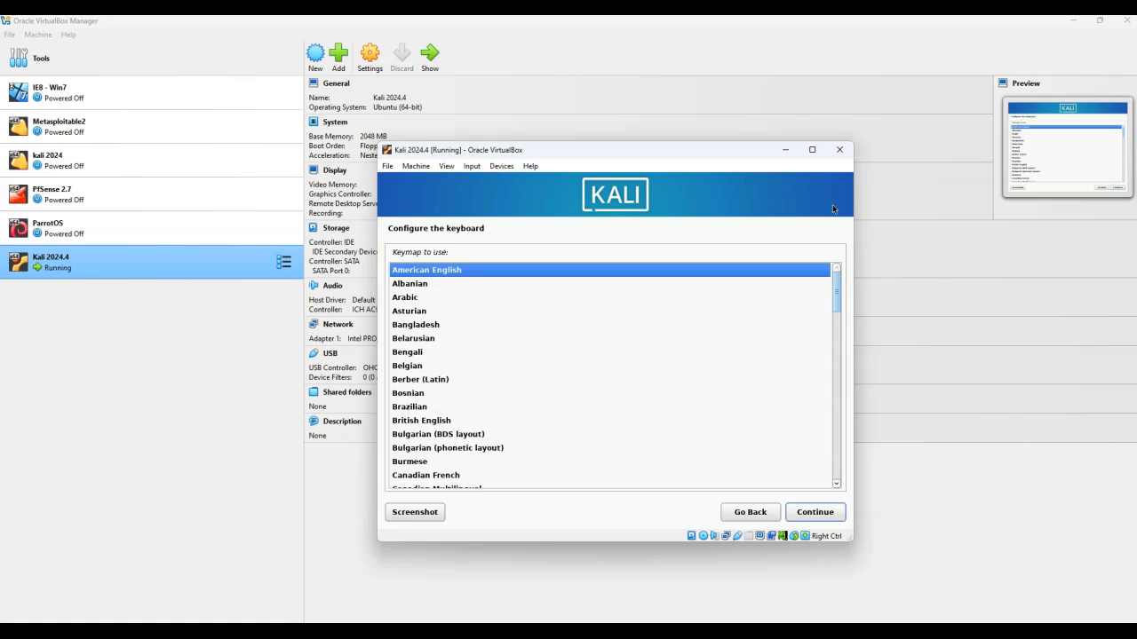
key(Return)
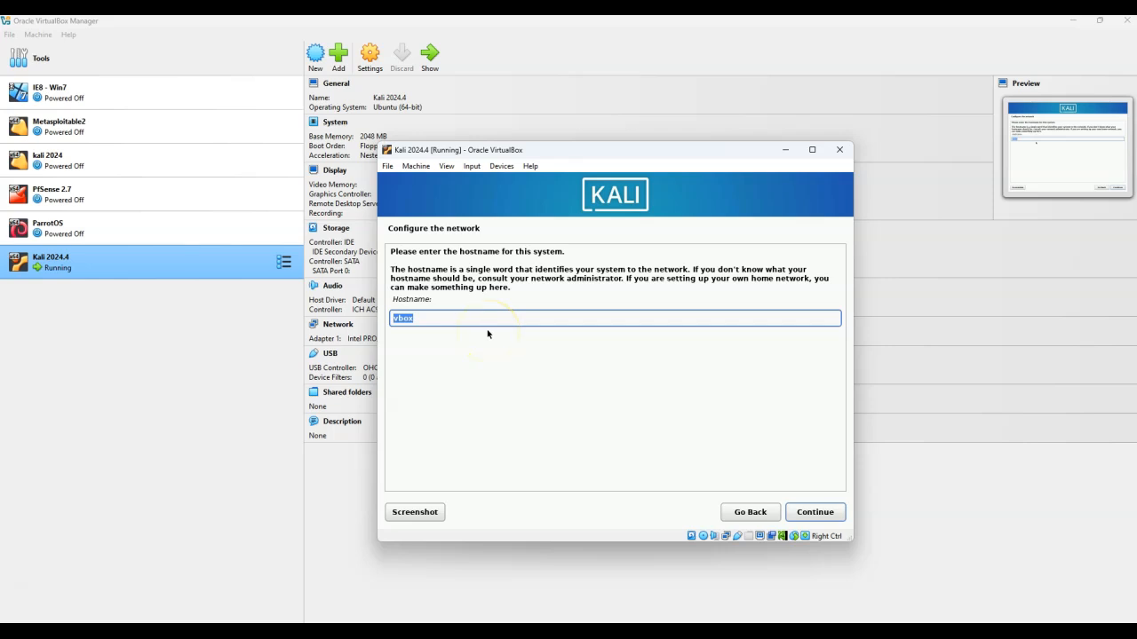
Set the system hostname to CITP4330 and continue
text(CITP4330)
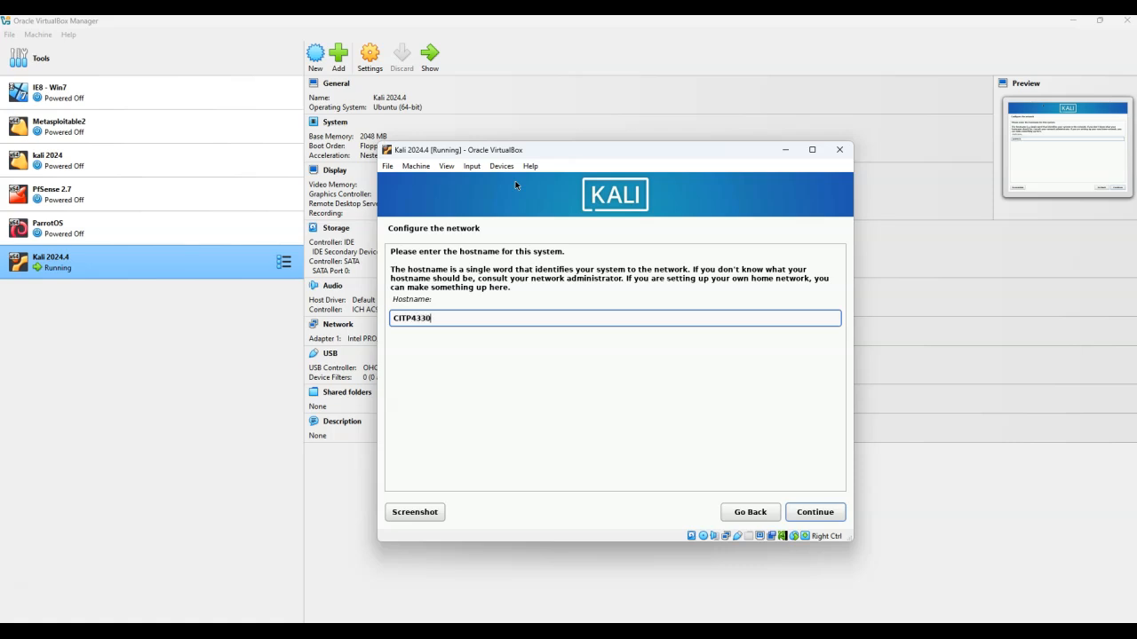
click(831, 512)
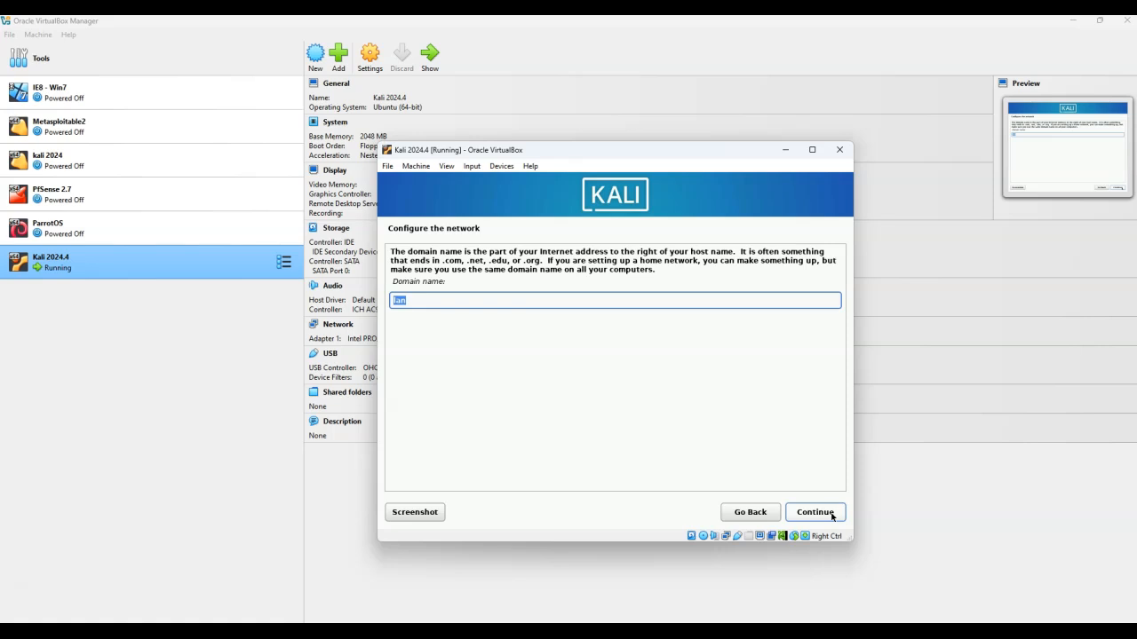
Set the domain name to BAT-Program and continue
text(ST)
text(BAT)
text(-Program)
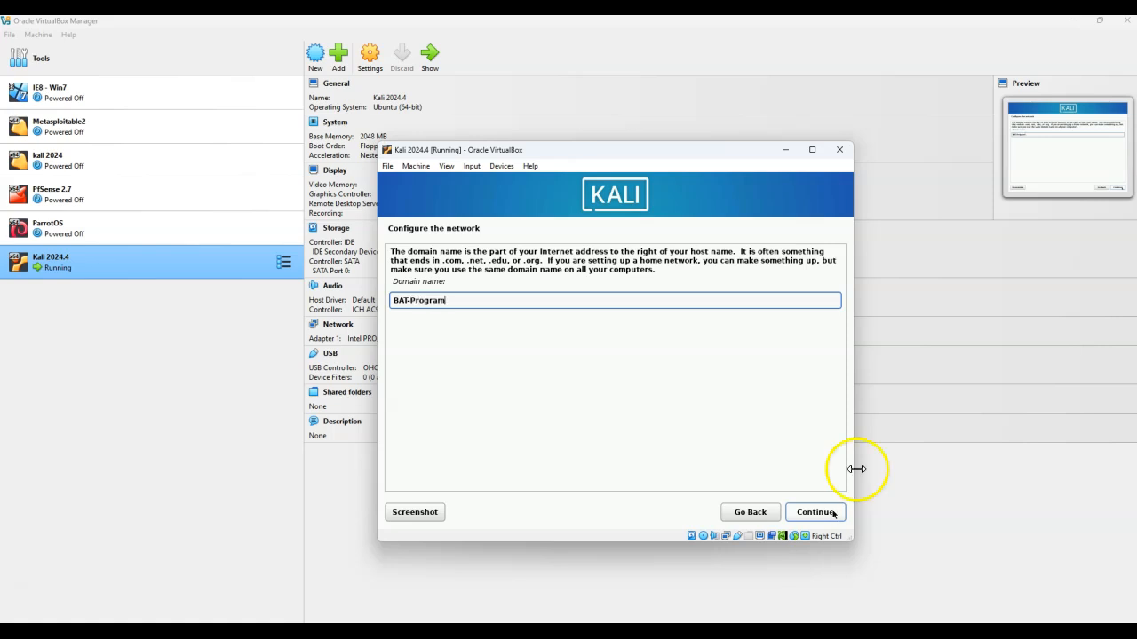
click(815, 512)
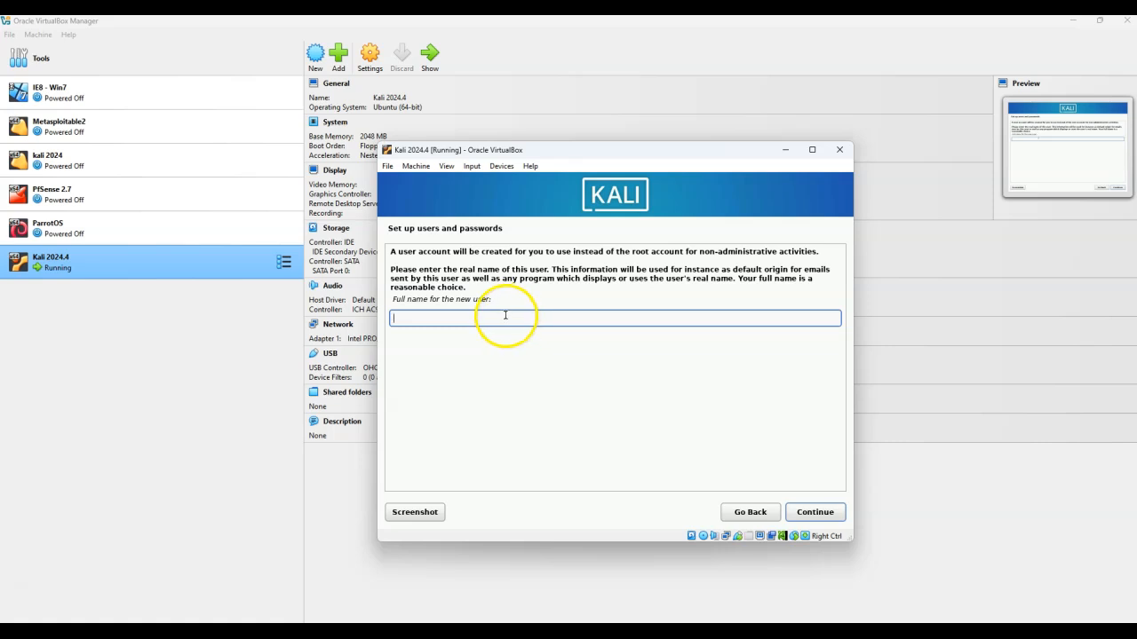
Enter the new user's full name and continue to the username screen
text(shusin2)
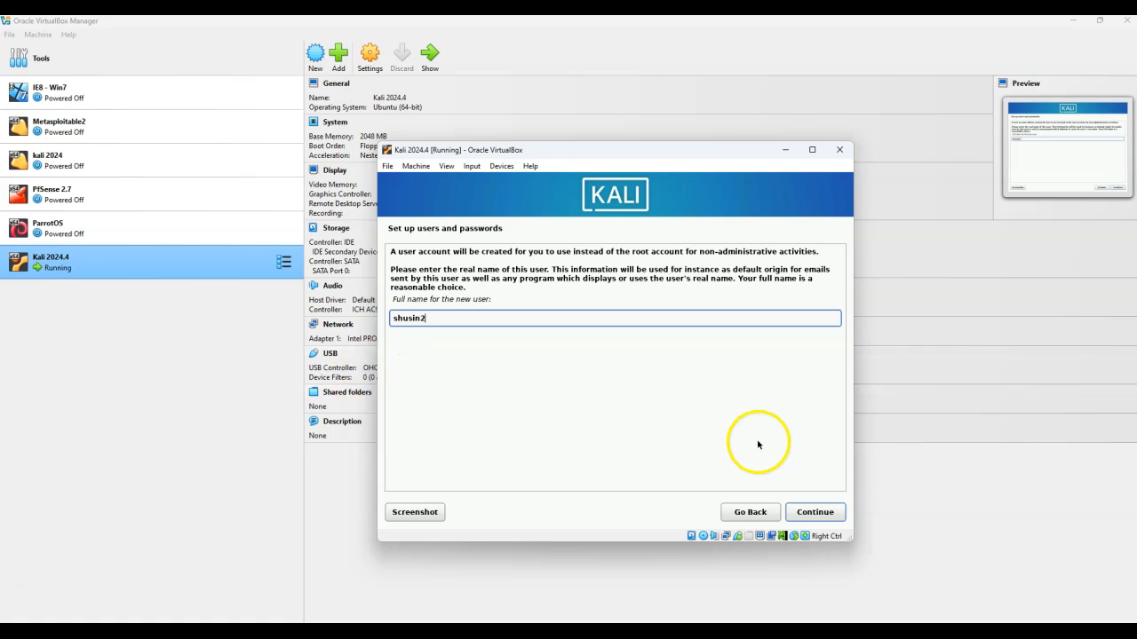
click(813, 514)
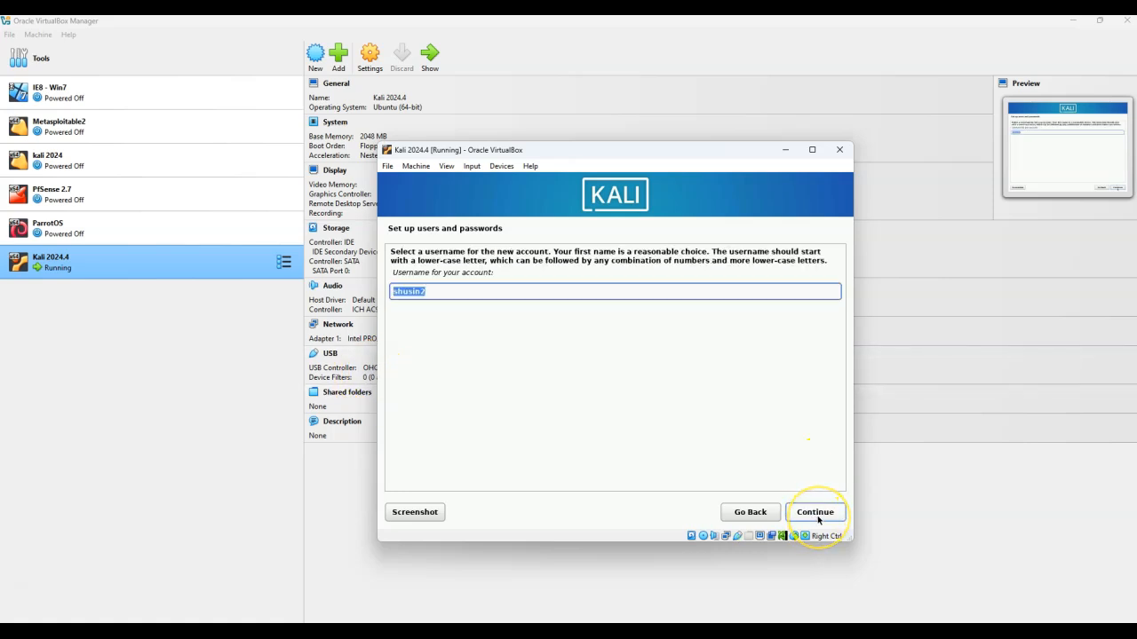
Accept the suggested username, then enter and confirm the new user's password with both fields shown in clear
click(816, 518)
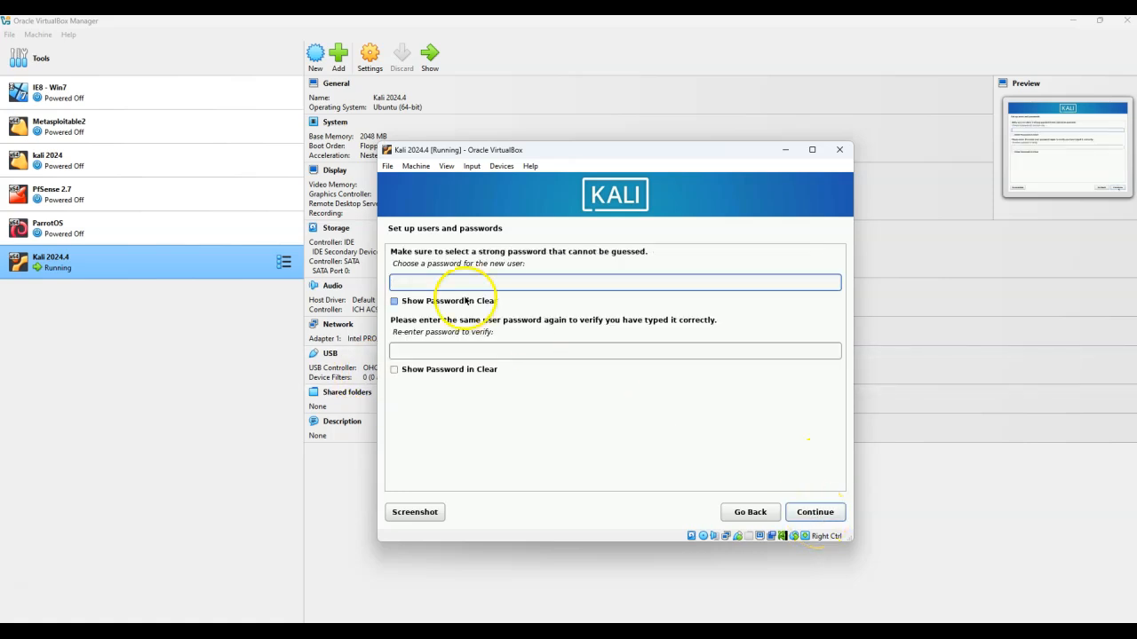
click(396, 302)
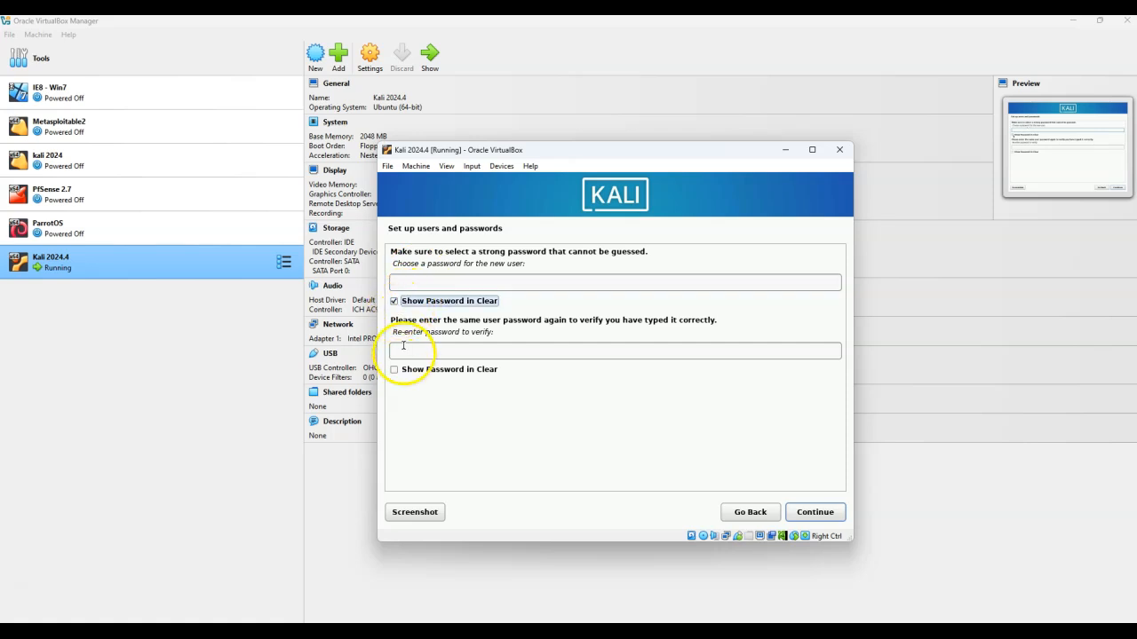
click(405, 371)
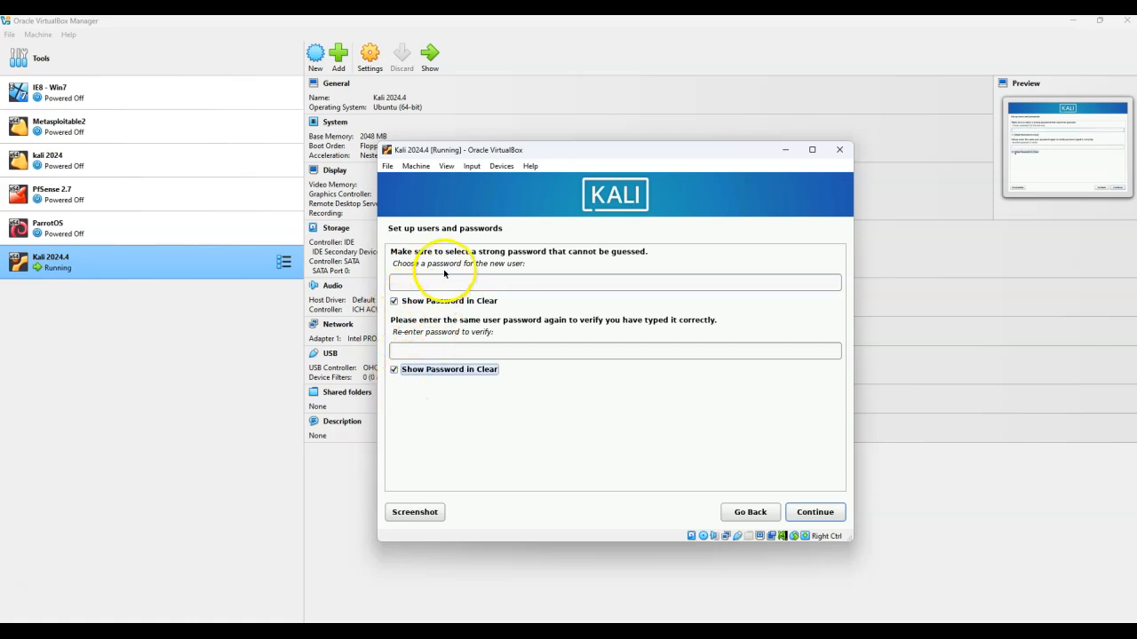
click(446, 280)
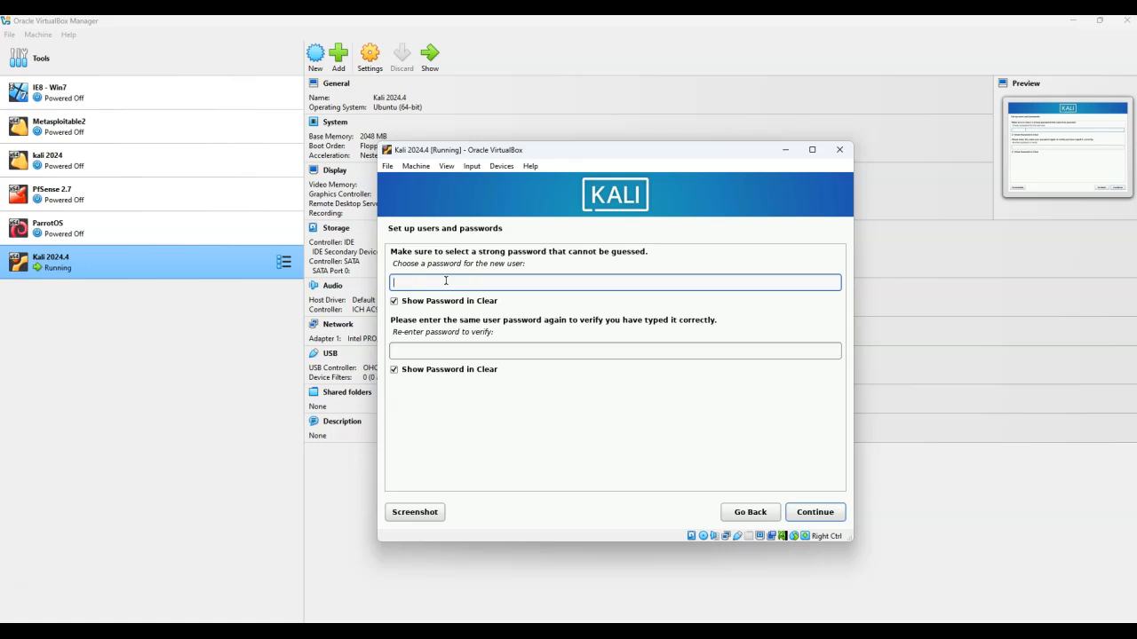
text(Password1!)
click(447, 351)
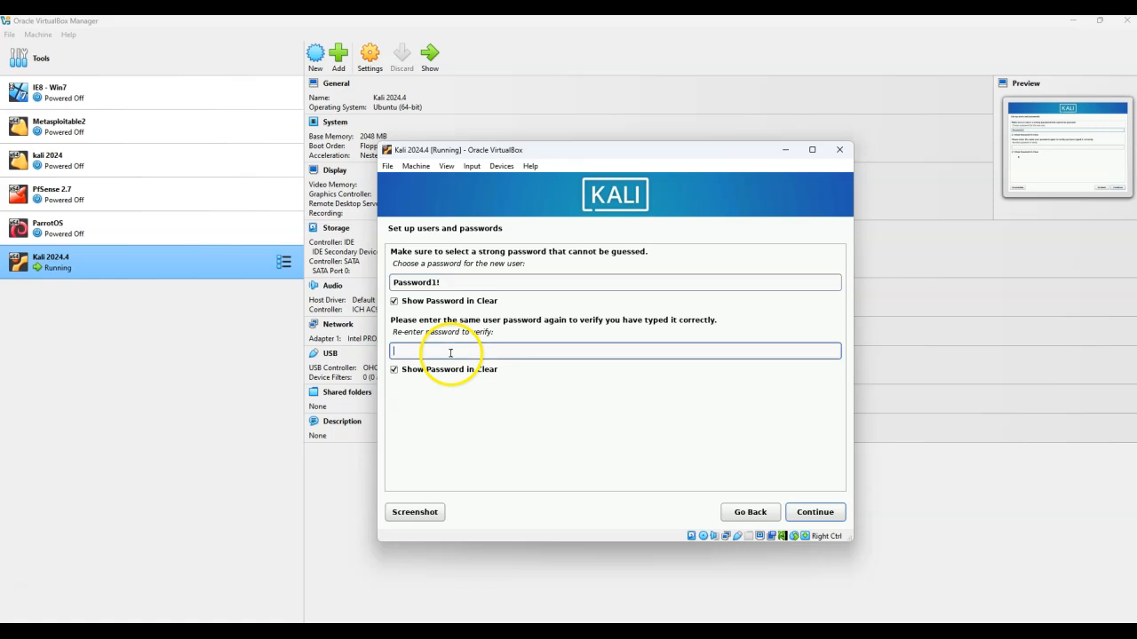
text(Password1!)
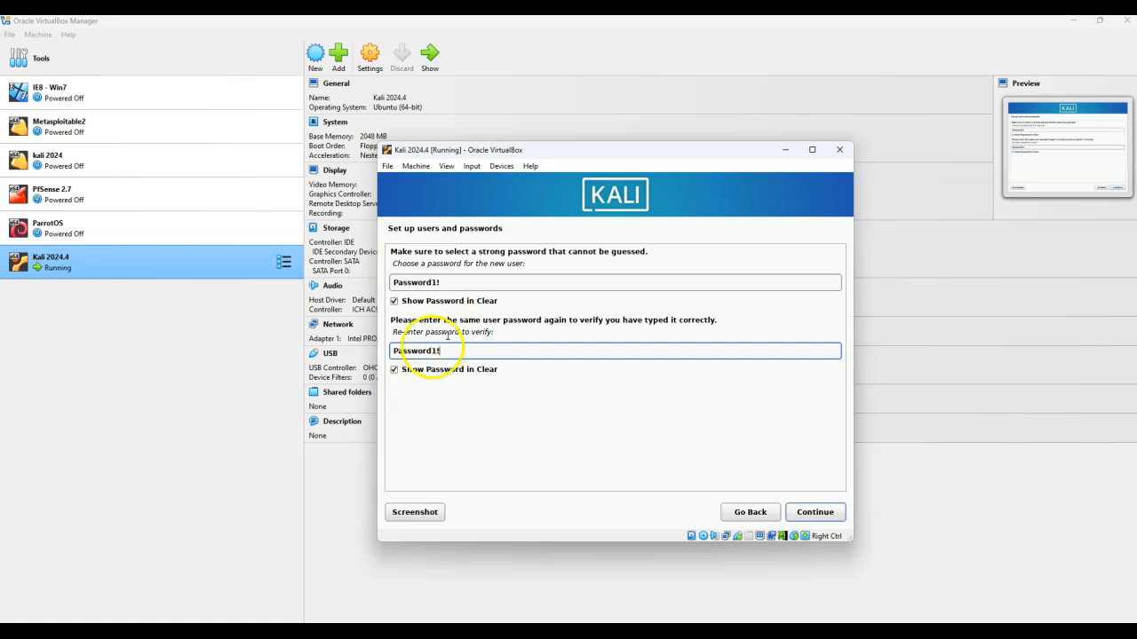
click(823, 517)
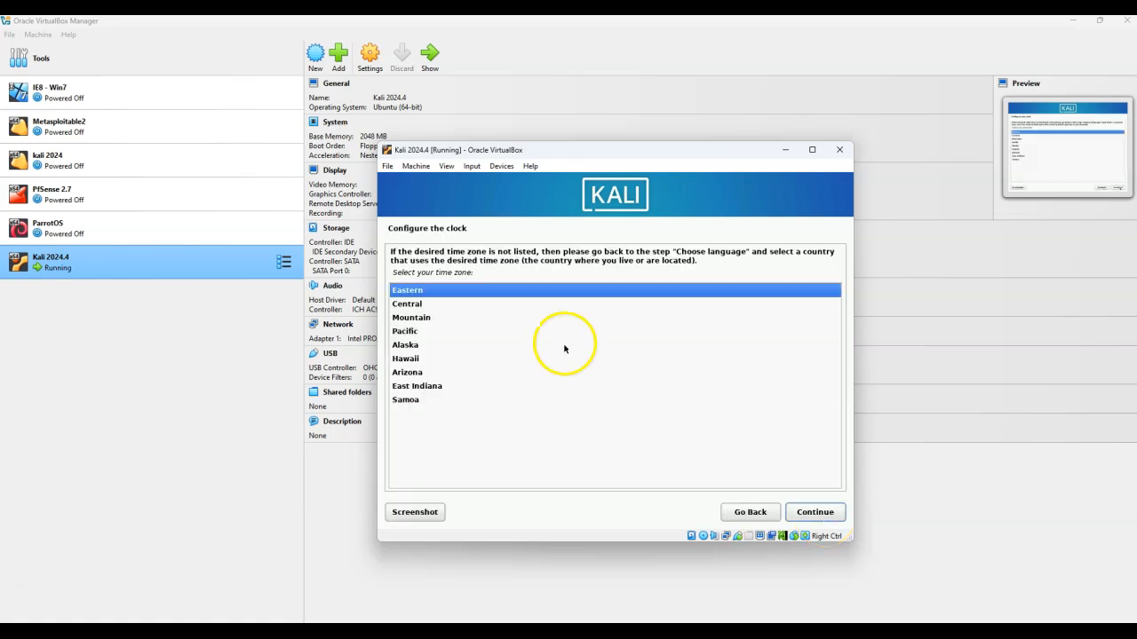
Set the time zone to Central and continue
click(425, 303)
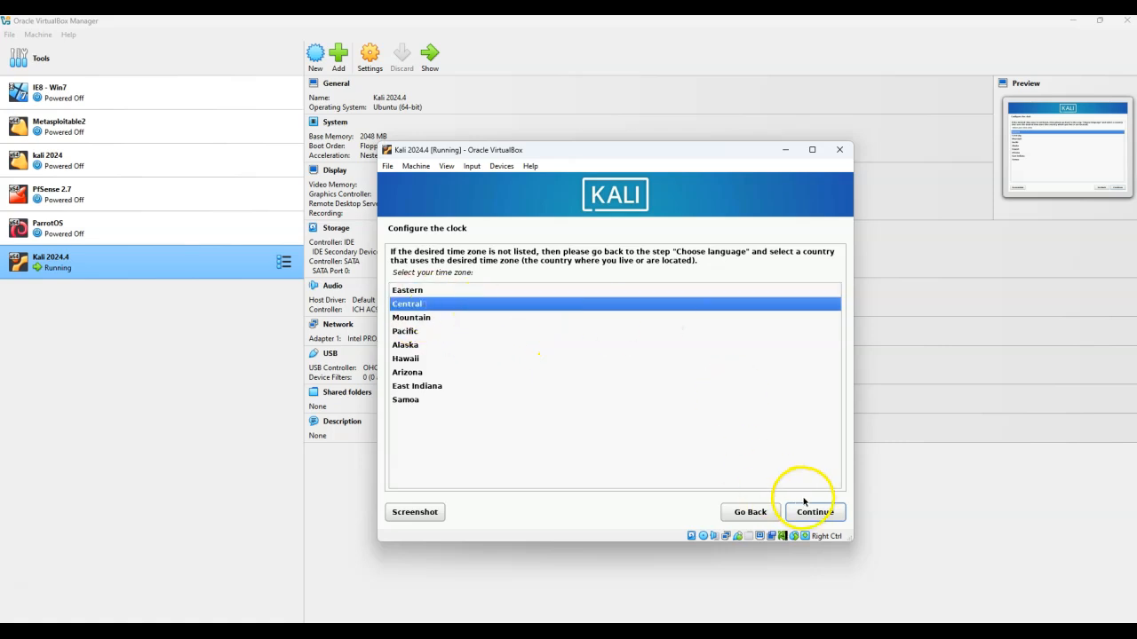
click(832, 514)
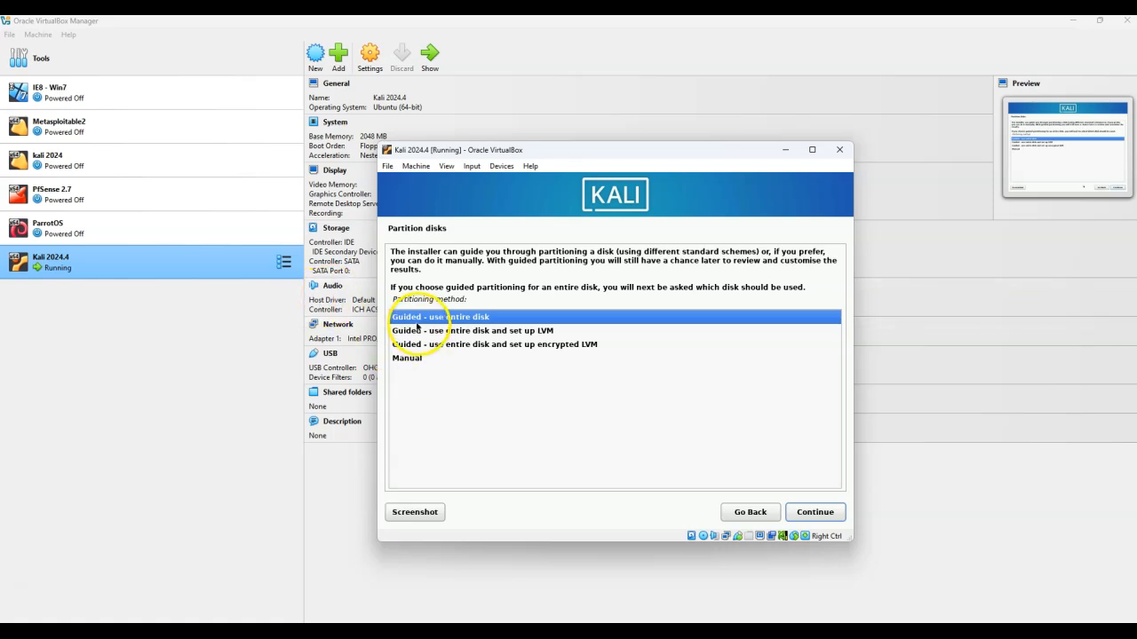
Partition the whole sda disk with guided partitioning, all files in one partition, and write the changes to disk
click(814, 513)
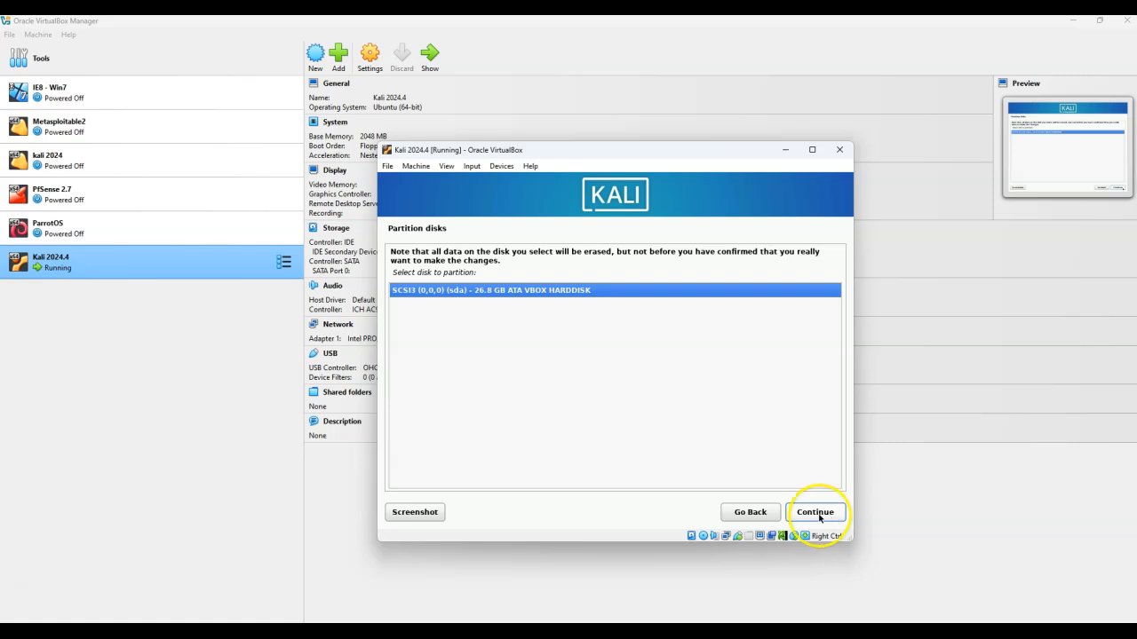
click(815, 512)
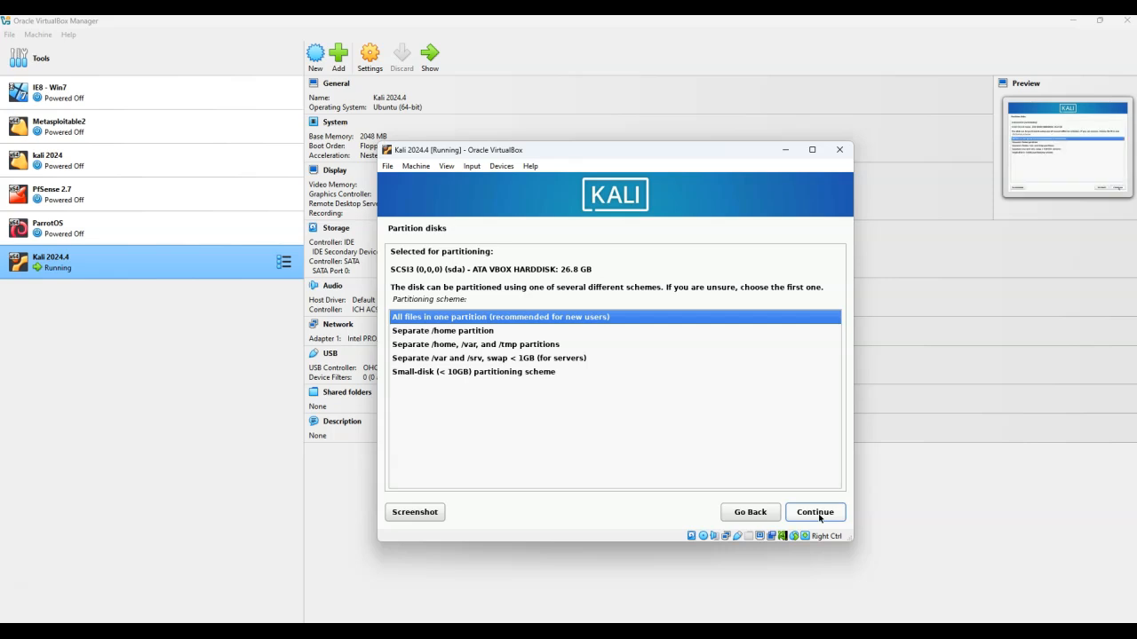
click(817, 514)
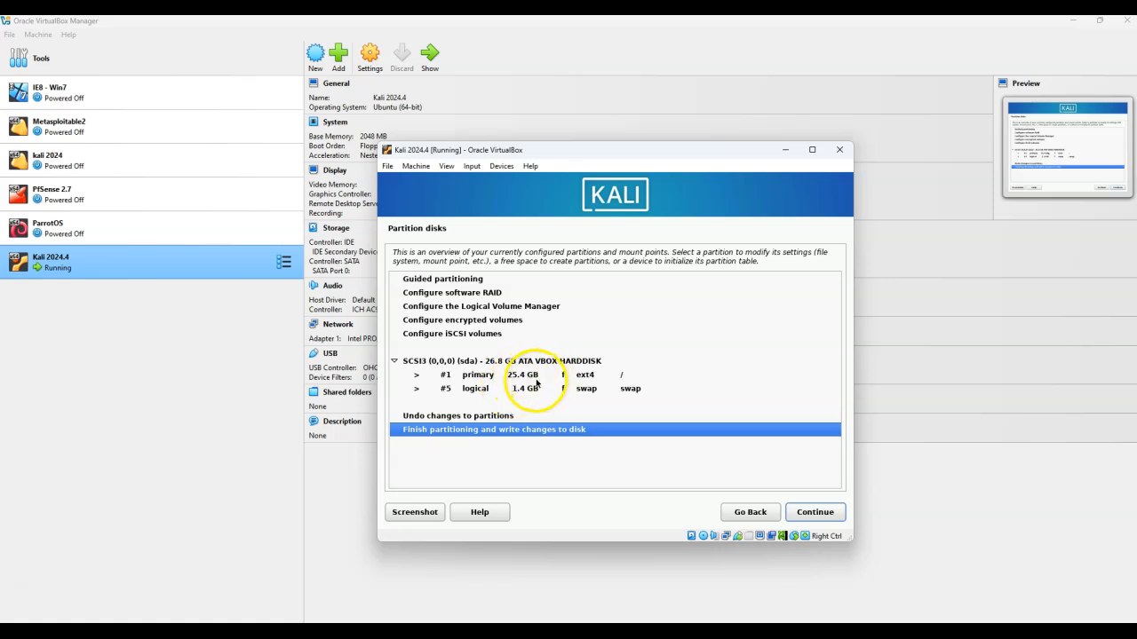
click(815, 511)
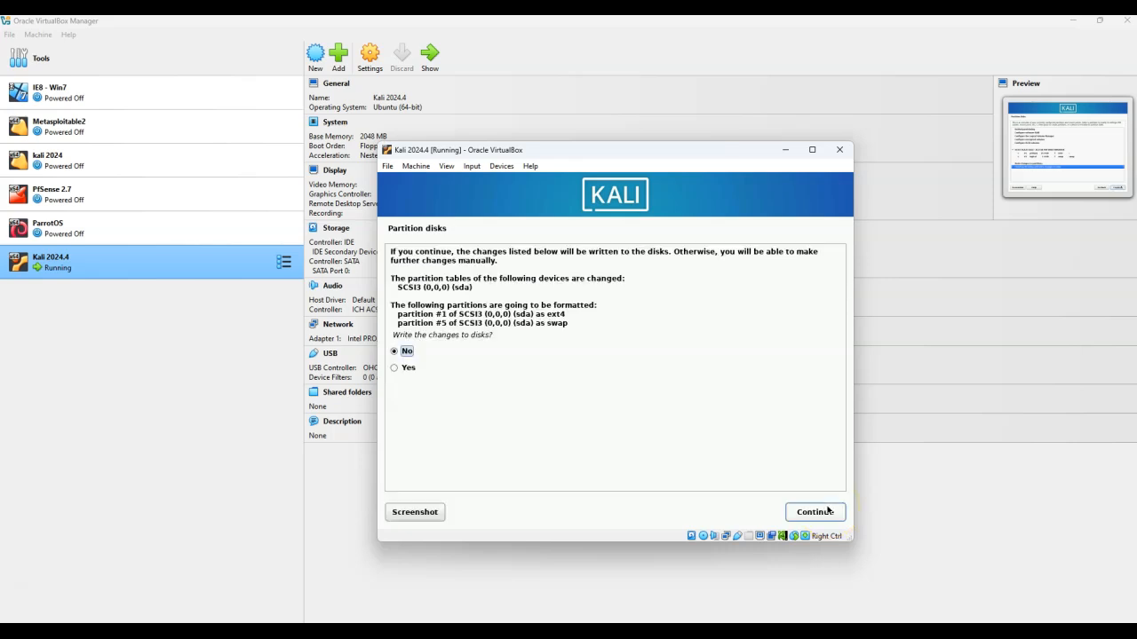
click(410, 368)
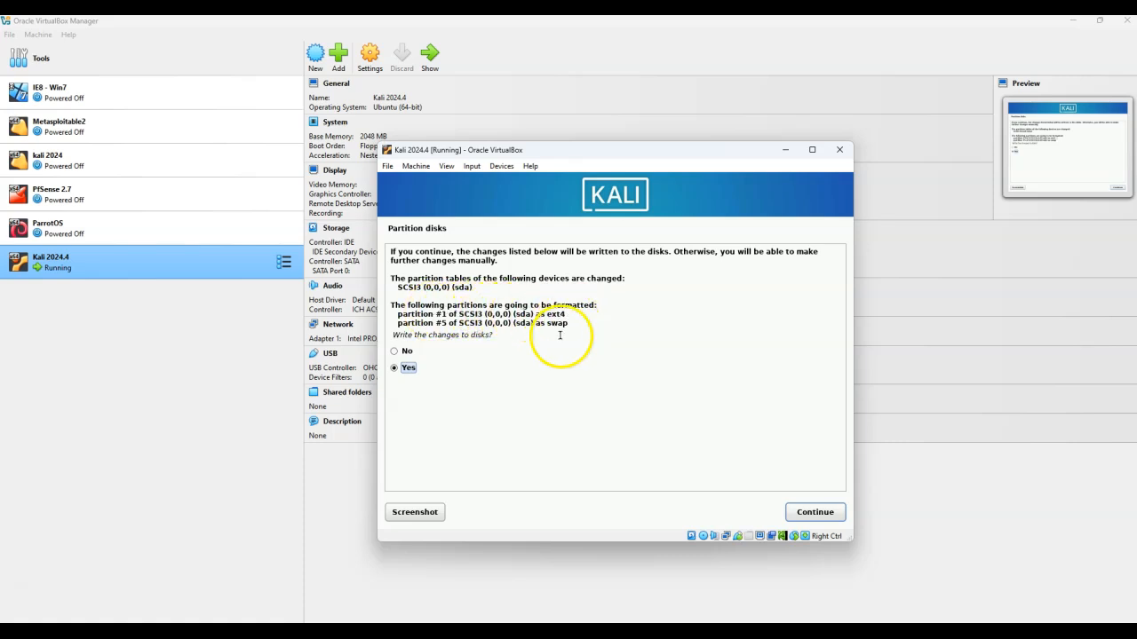
click(793, 513)
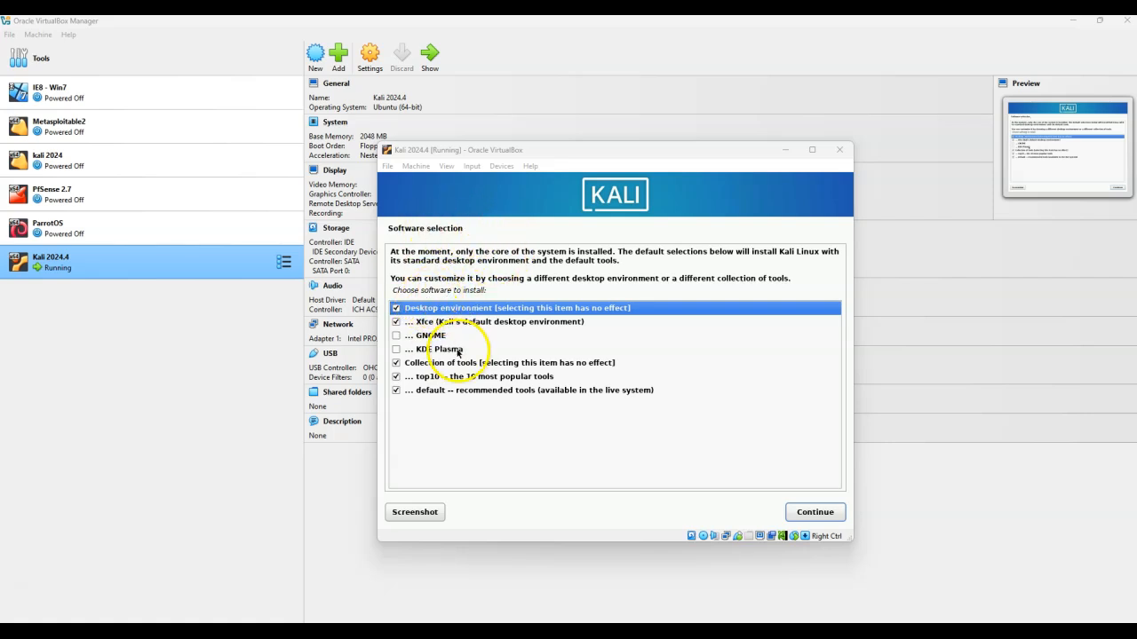
Keep the default software selection and agree to install the GRUB boot loader to the primary drive
click(815, 512)
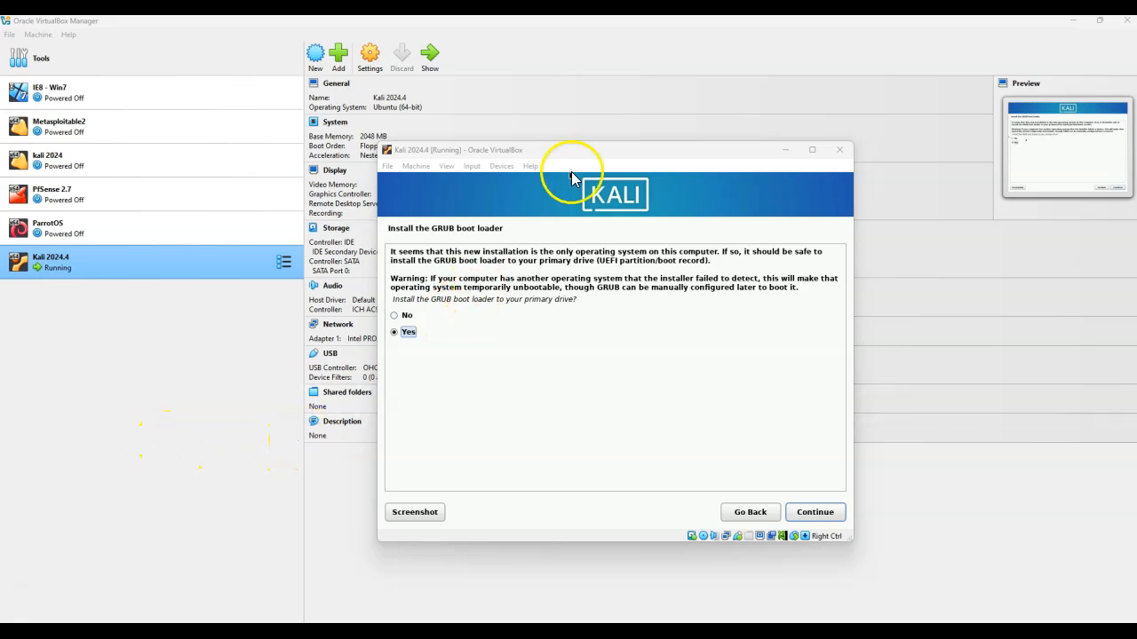
click(497, 151)
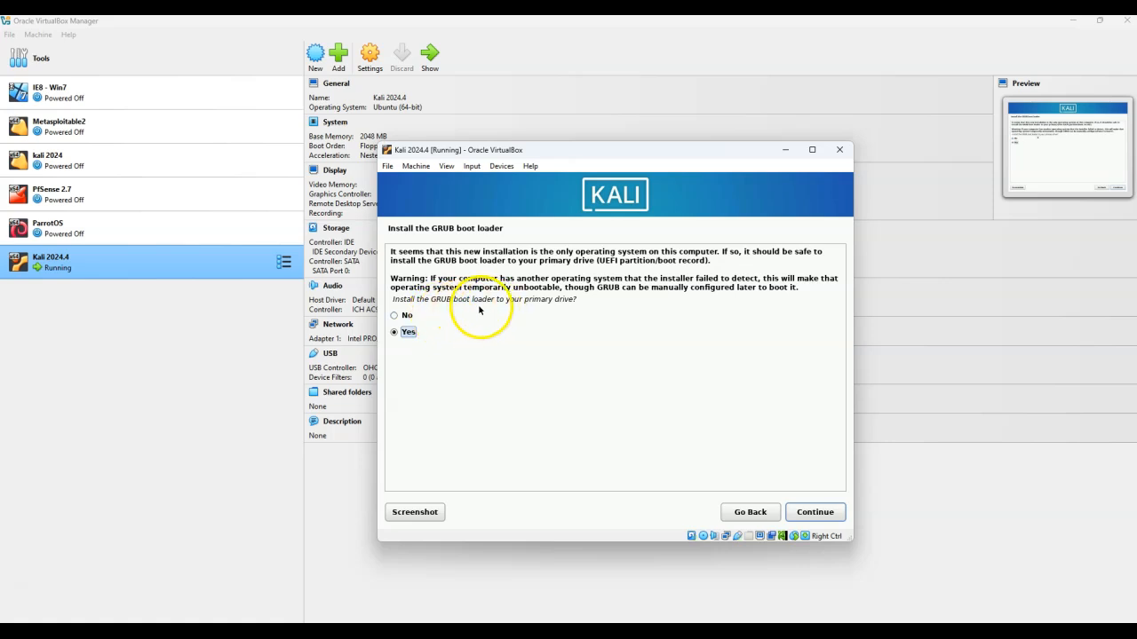
click(827, 515)
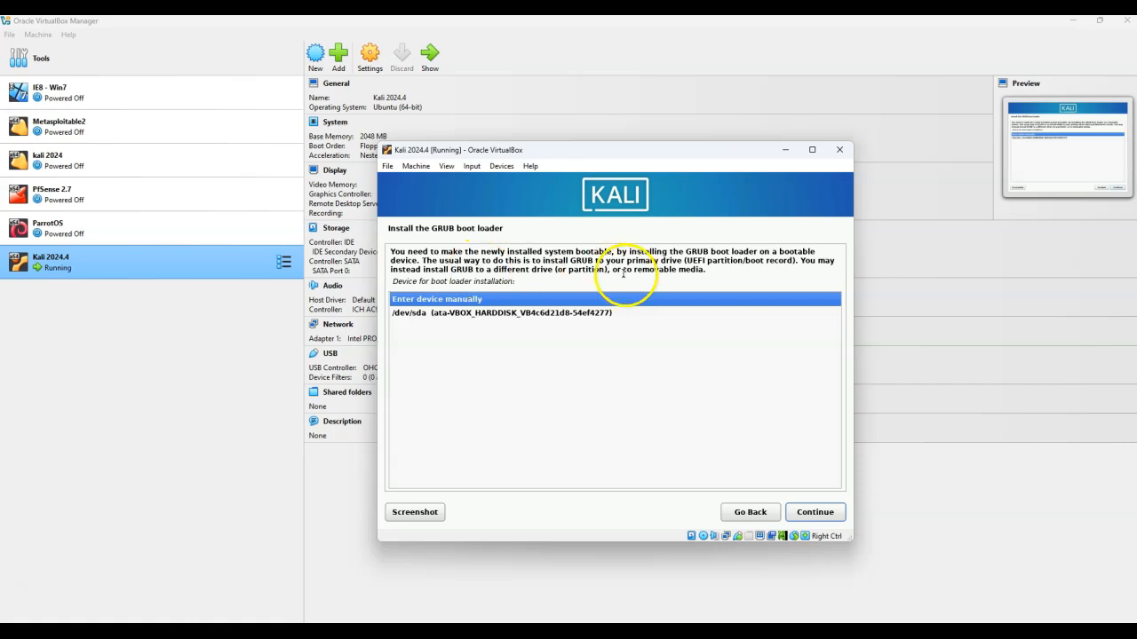
Choose /dev/sda as the boot loader device and finish the installation to reboot
click(573, 313)
click(815, 512)
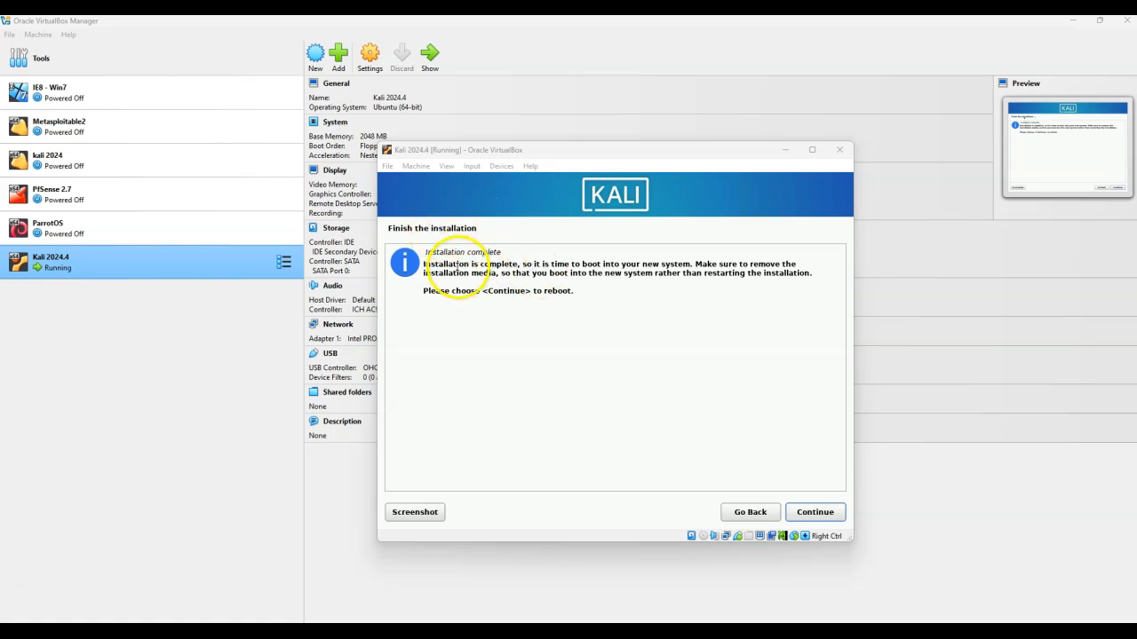
click(832, 515)
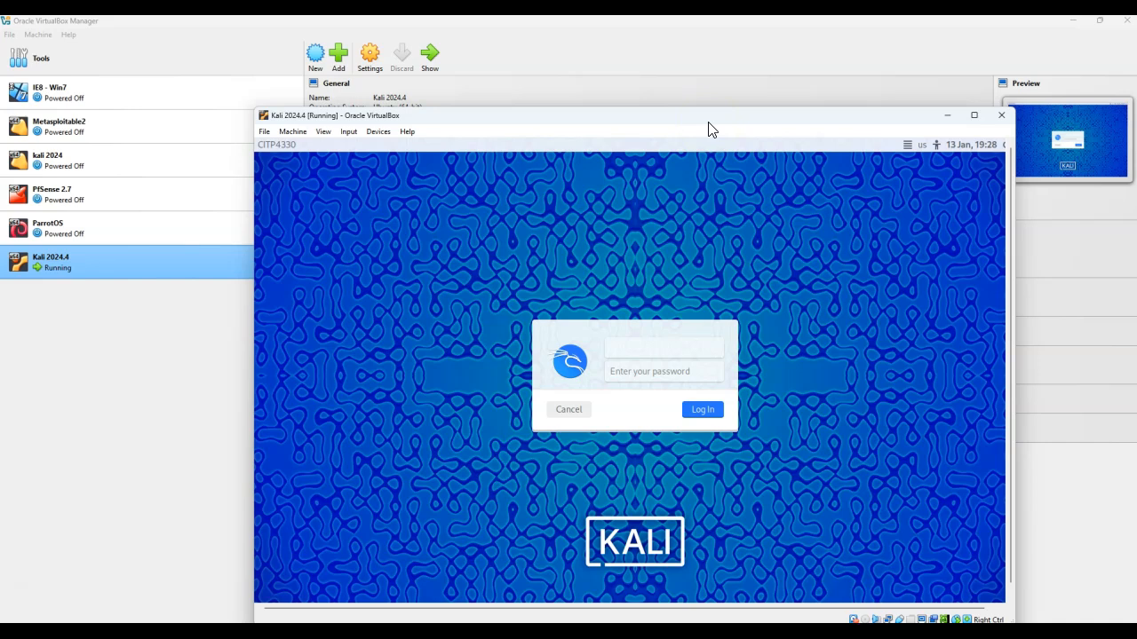
Log in to the new Kali desktop and shut the virtual machine down
key(Tab)
key(Return)
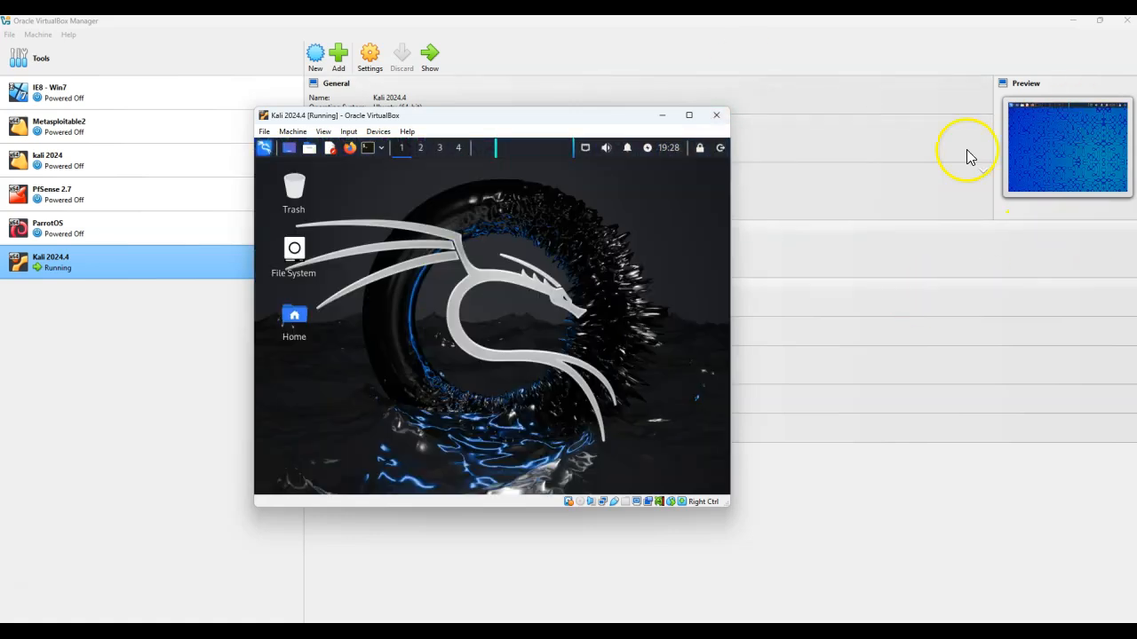
click(720, 148)
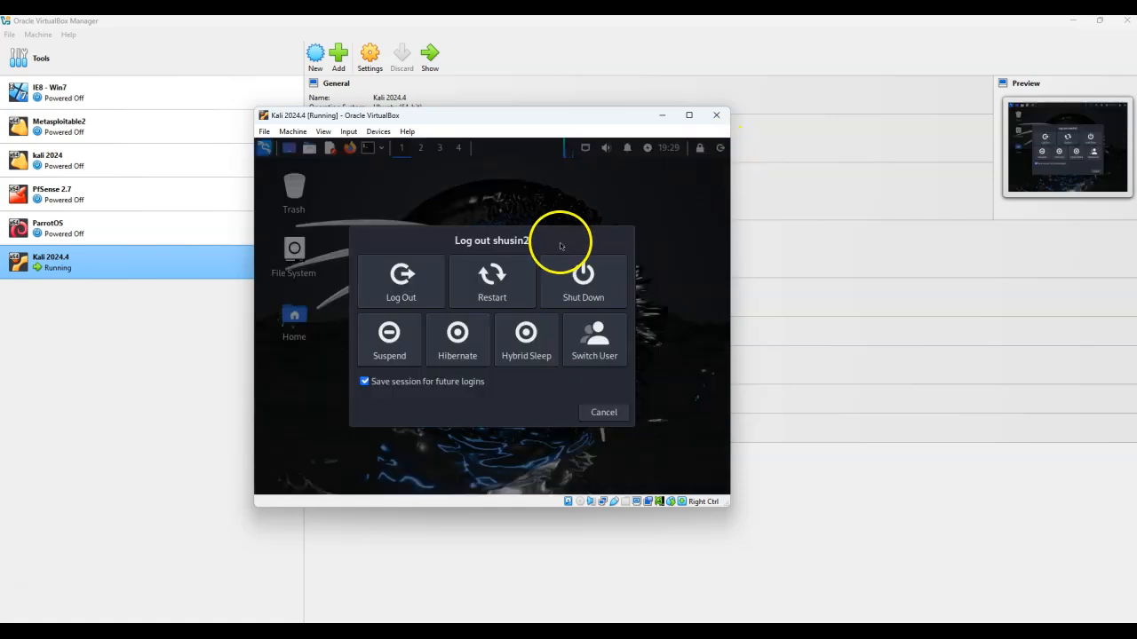
click(588, 282)
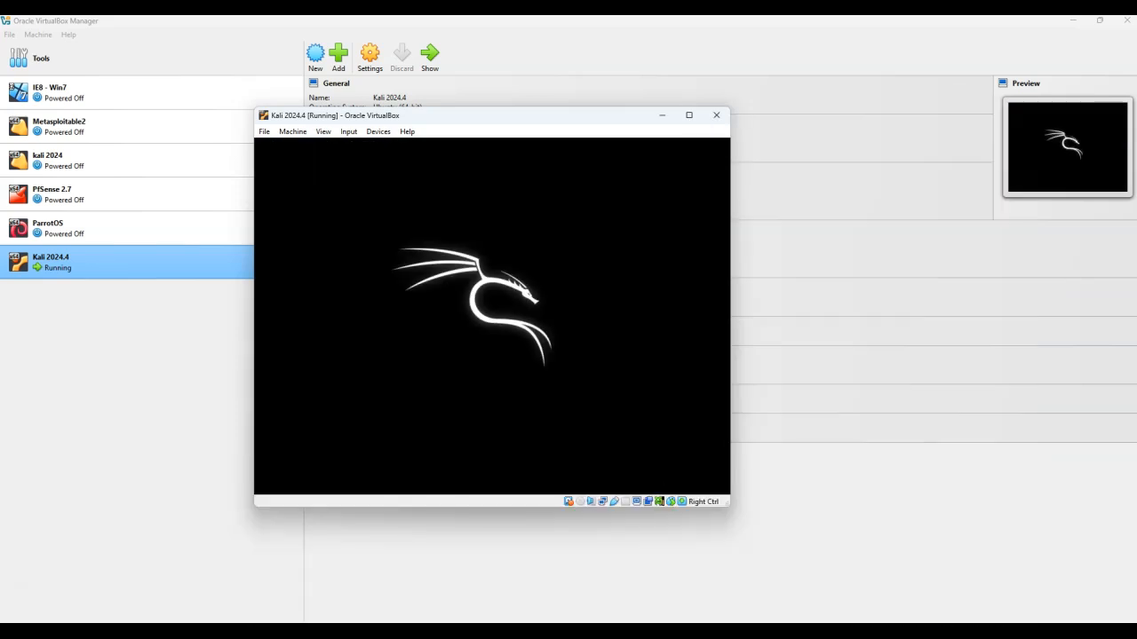
Open the PfSense 2.7 machine's network settings and compare Adapter 2 with the lab setup document's diagram
click(211, 331)
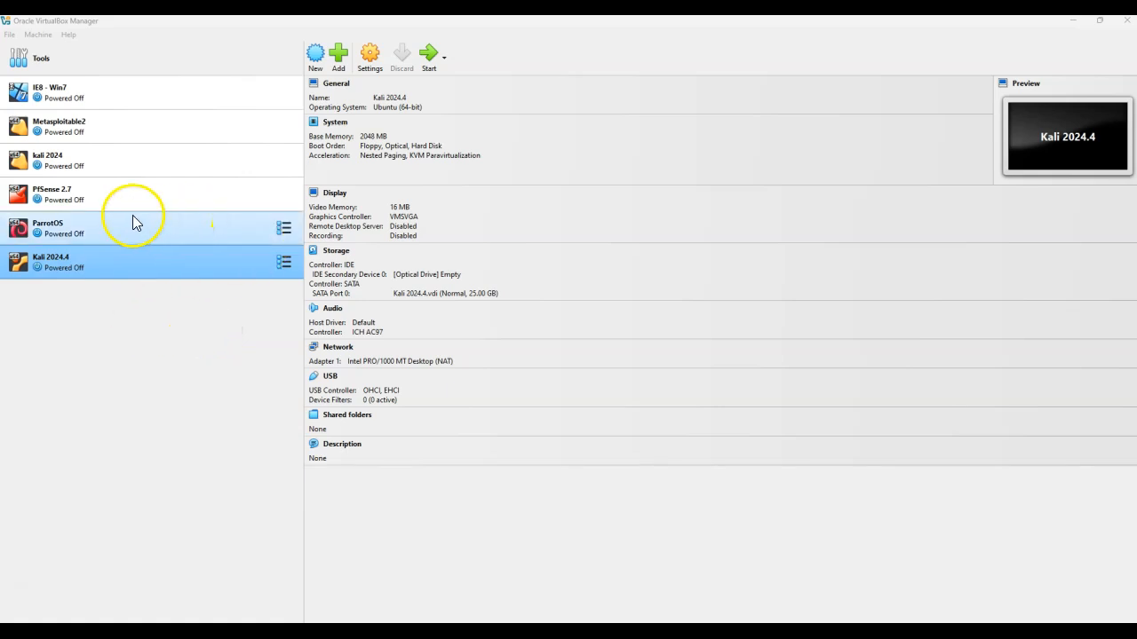
click(70, 203)
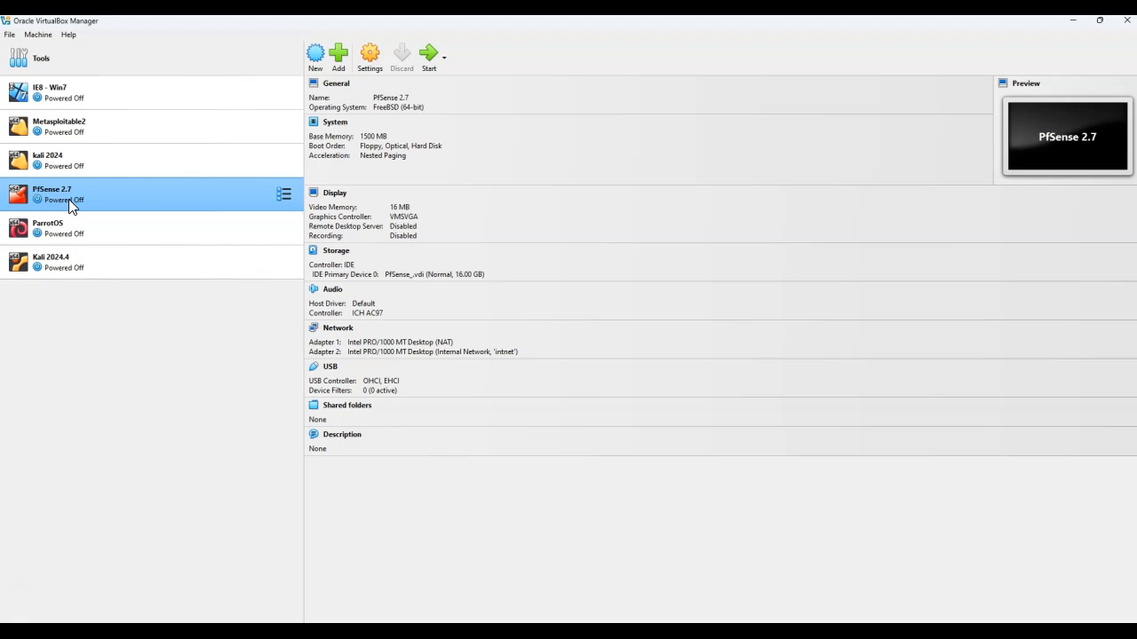
click(68, 199)
click(381, 69)
click(393, 347)
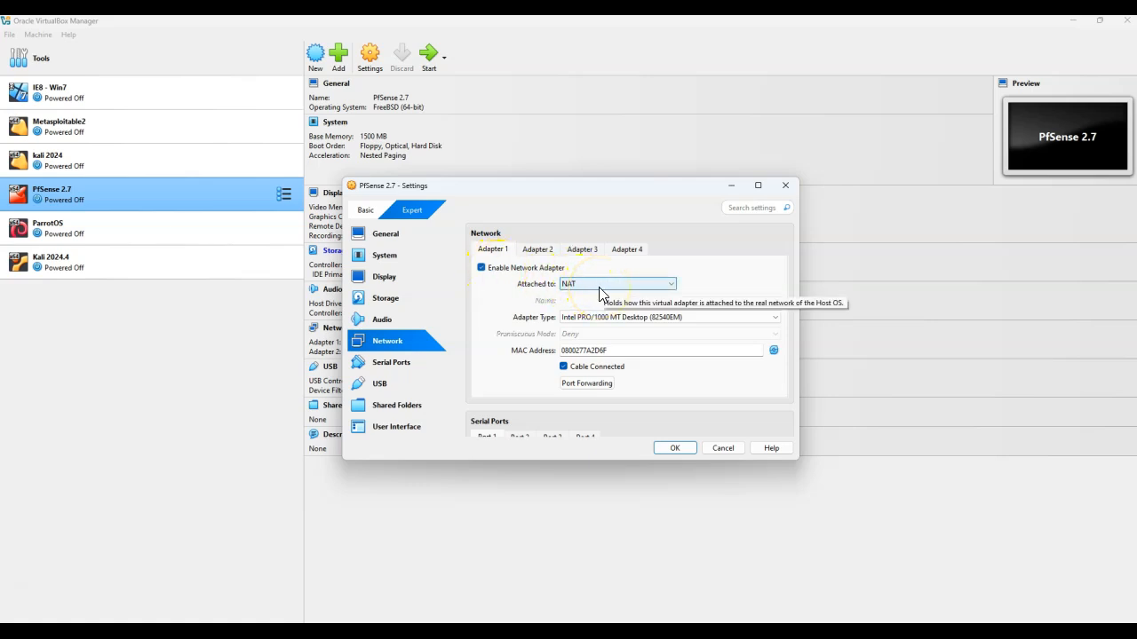
click(535, 253)
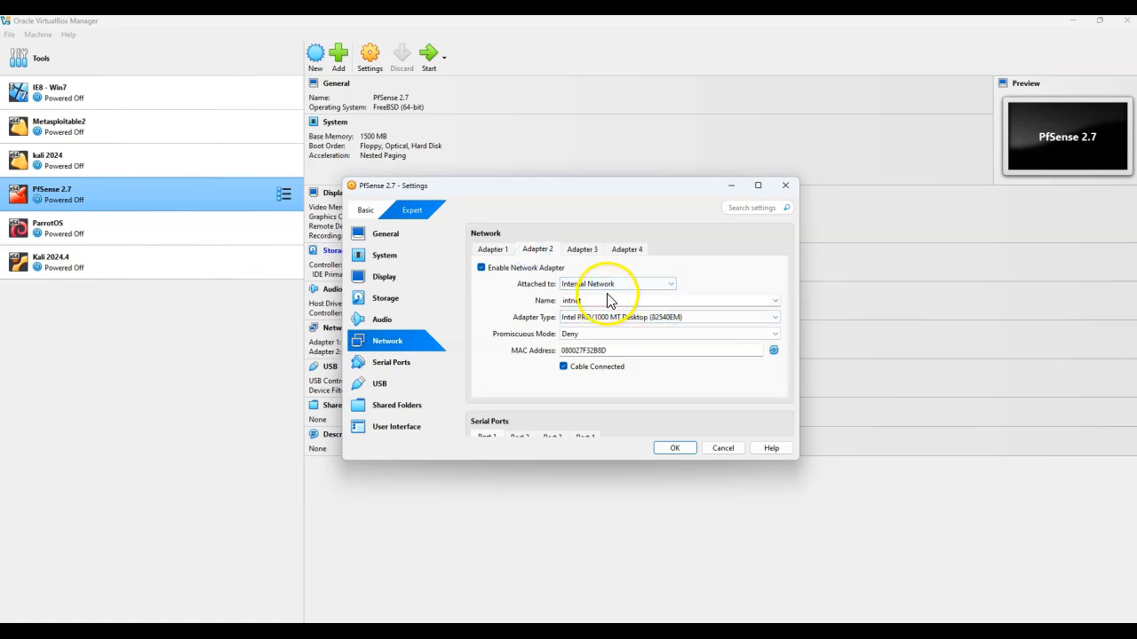
click(775, 302)
click(775, 302)
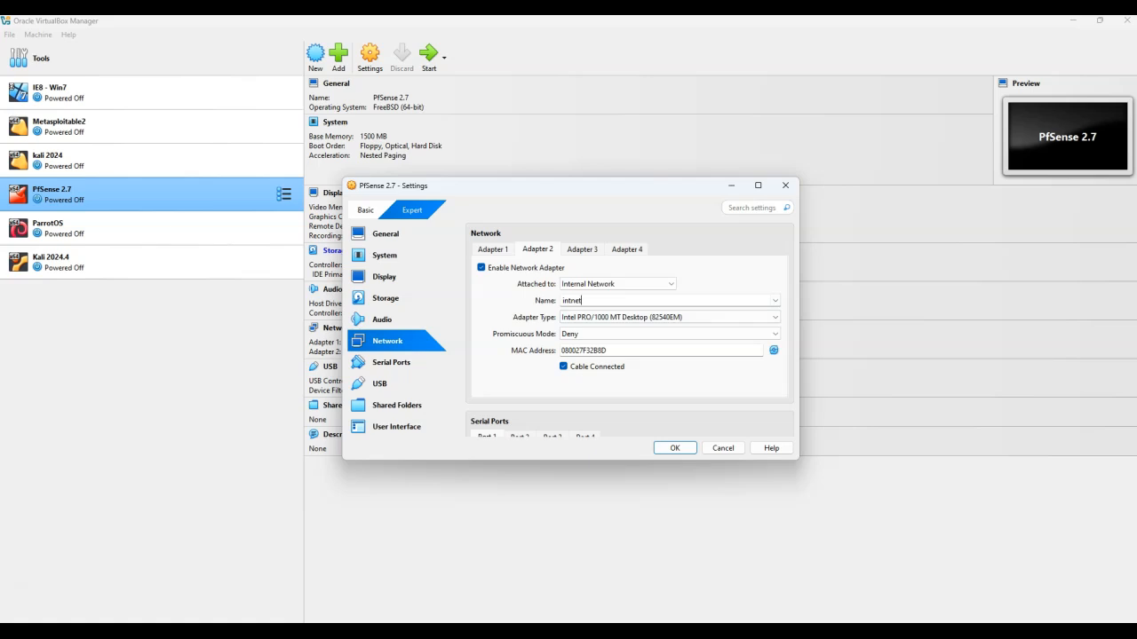
key(alt+Tab)
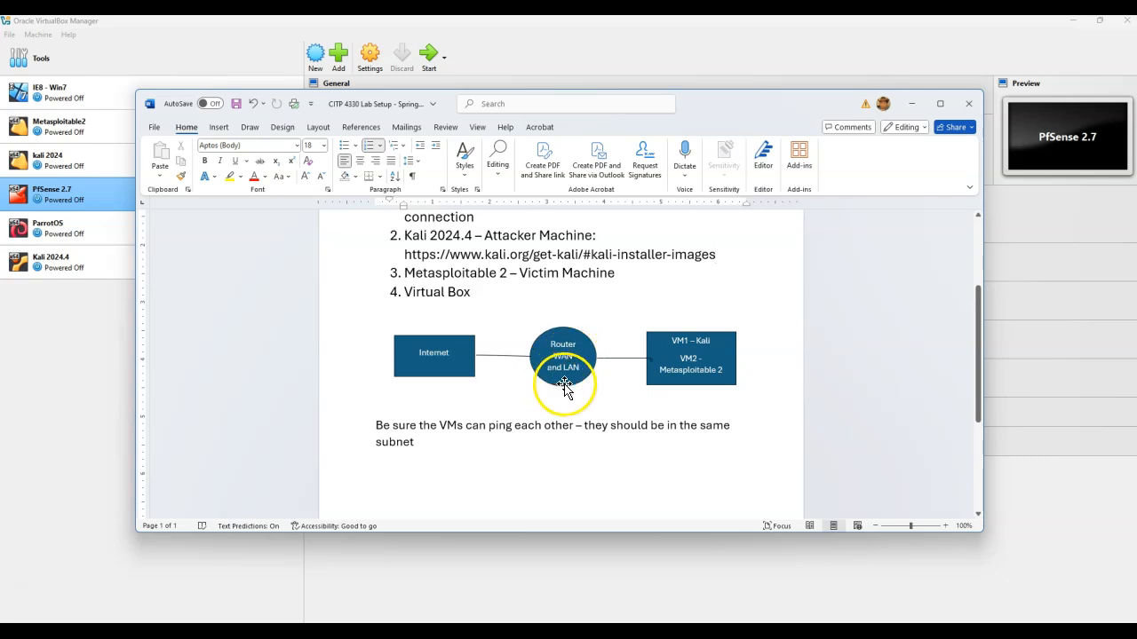
click(912, 104)
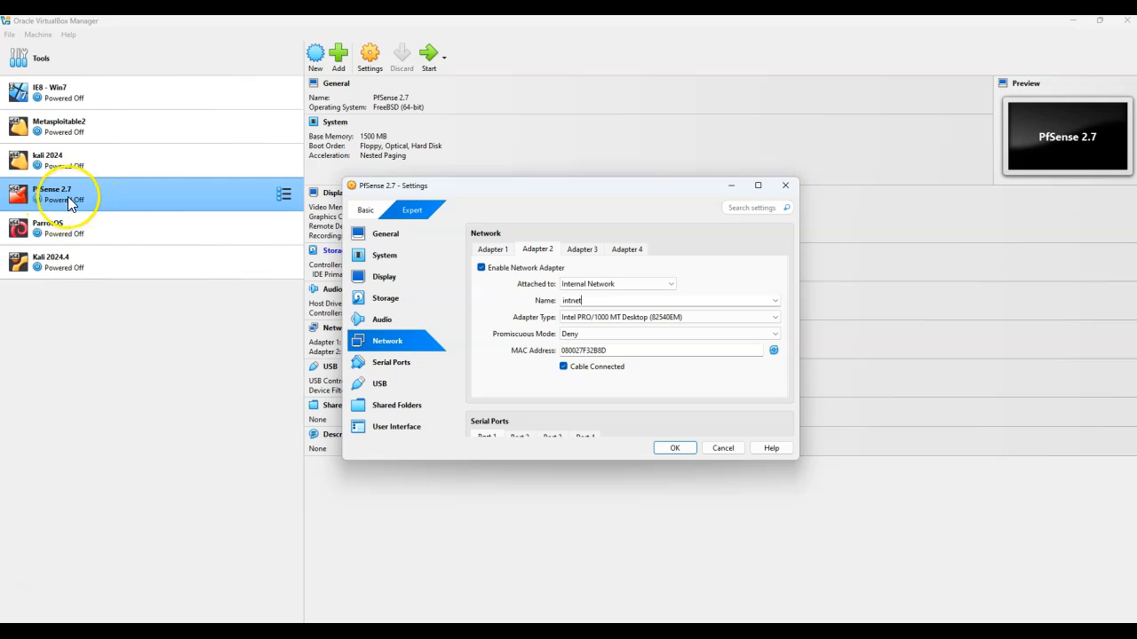
Review both PfSense network adapters and close the settings dialog
click(495, 249)
click(535, 248)
click(495, 249)
click(534, 248)
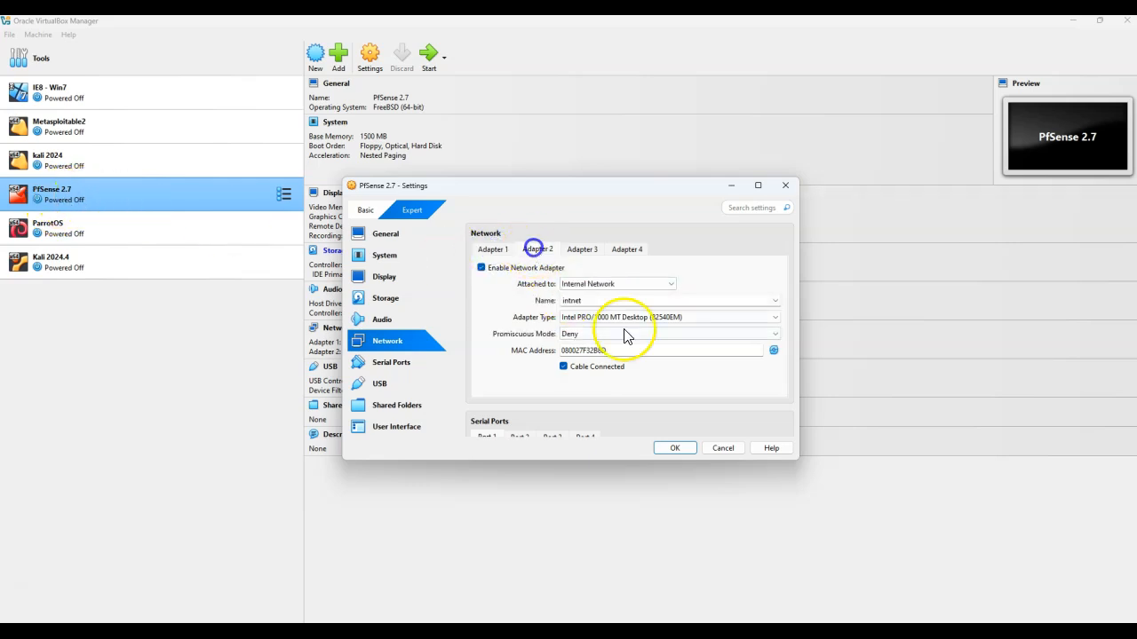
click(674, 447)
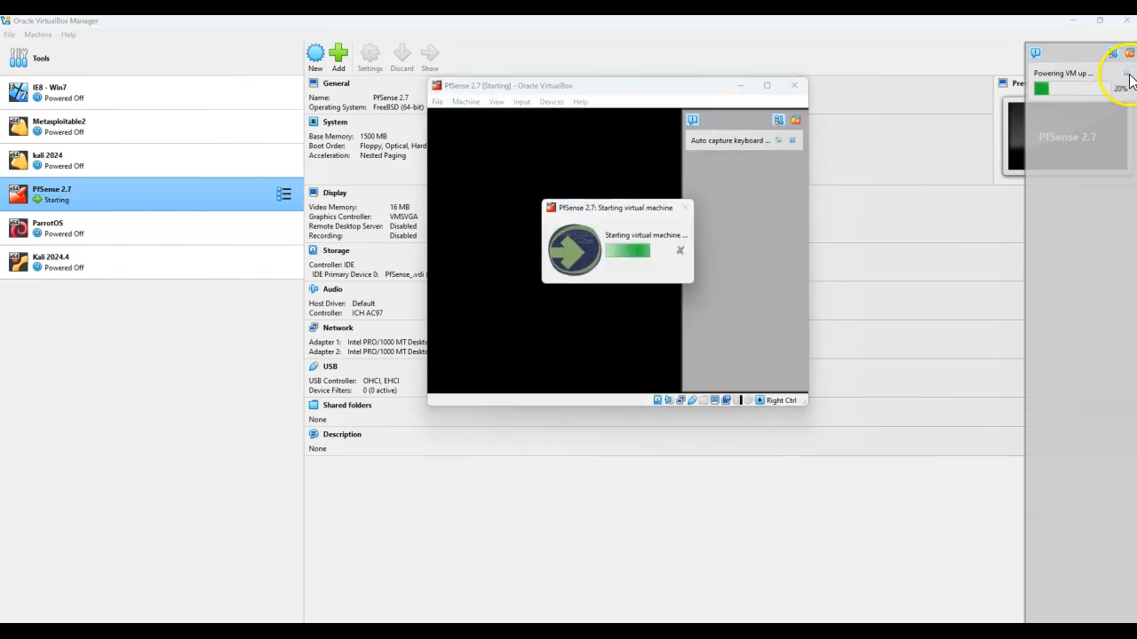
Start the PfSense 2.7 virtual machine and bring up its console window
click(1128, 76)
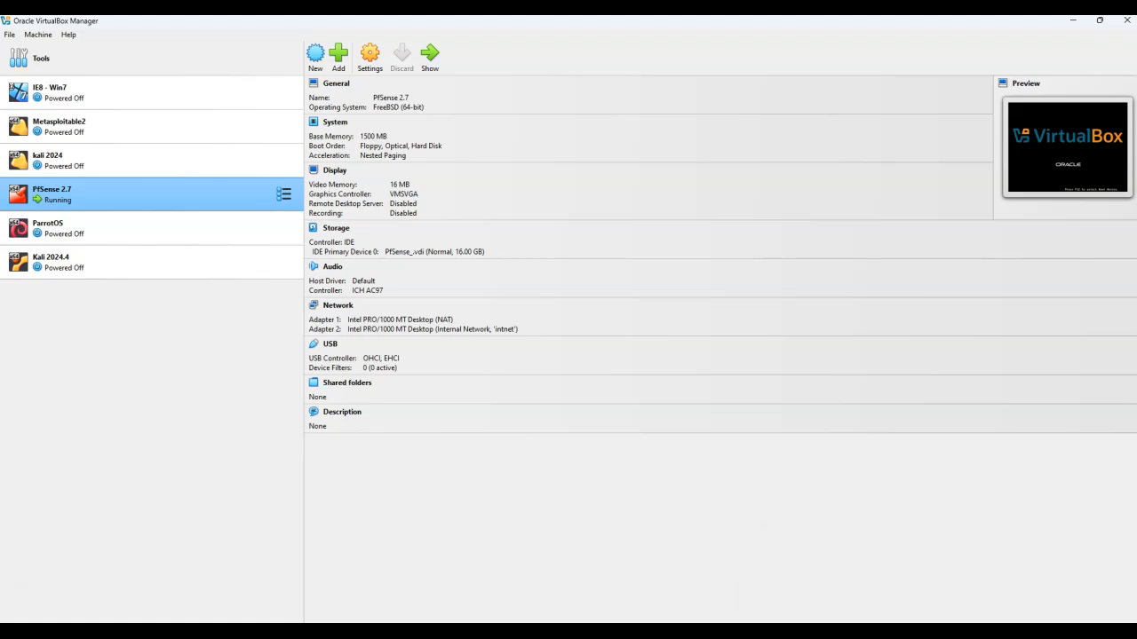
click(860, 634)
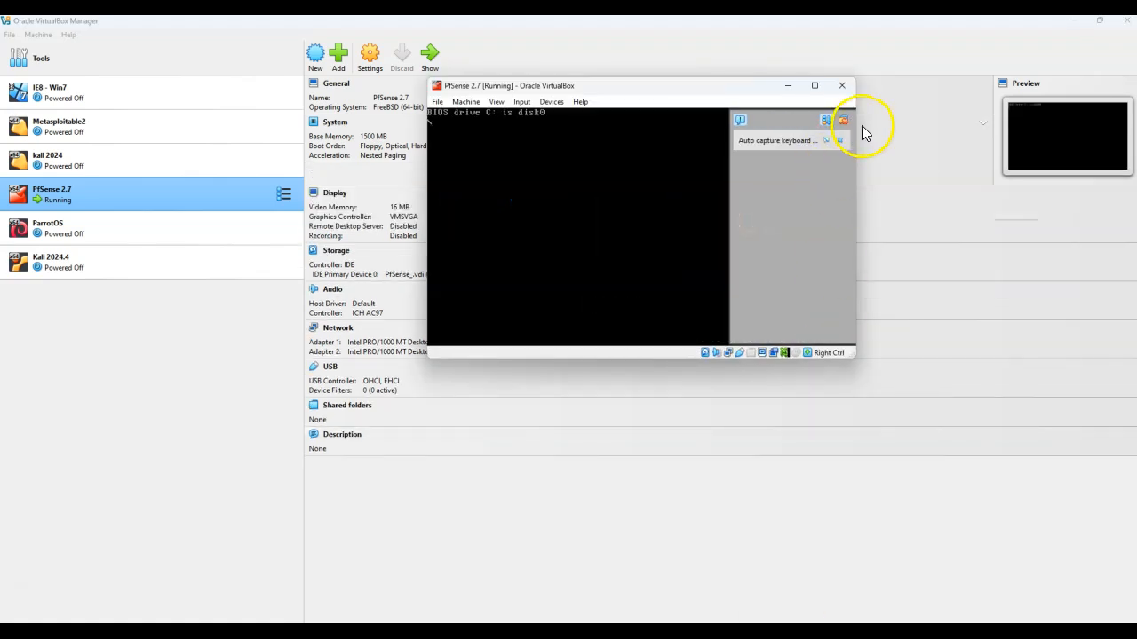
Dismiss the PfSense console's notification bars and move its window aside
click(841, 142)
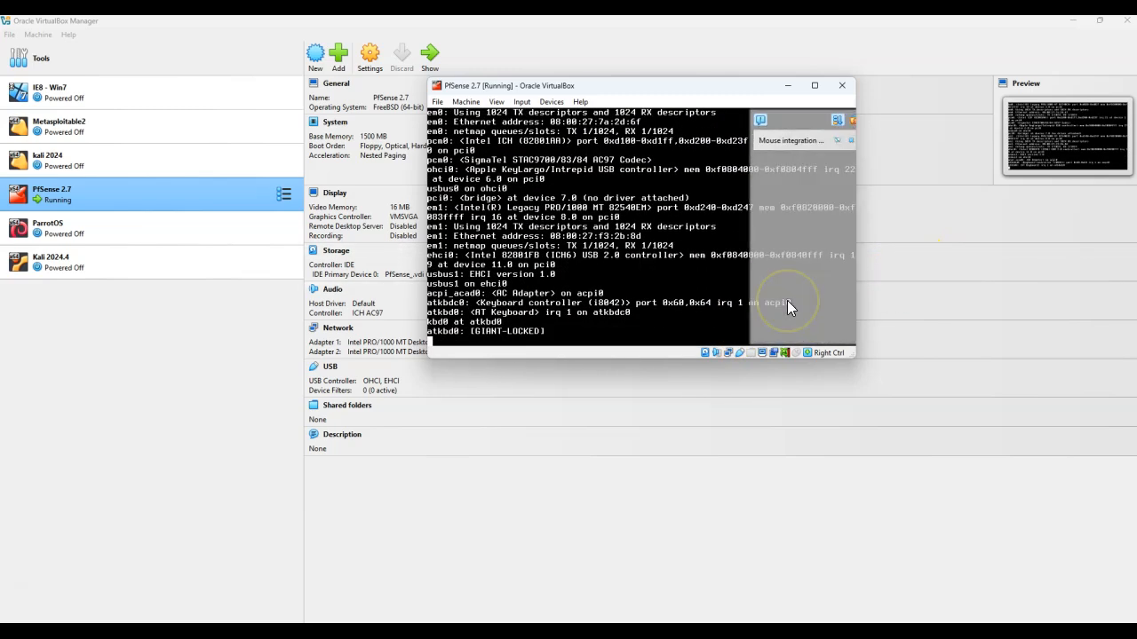
click(840, 140)
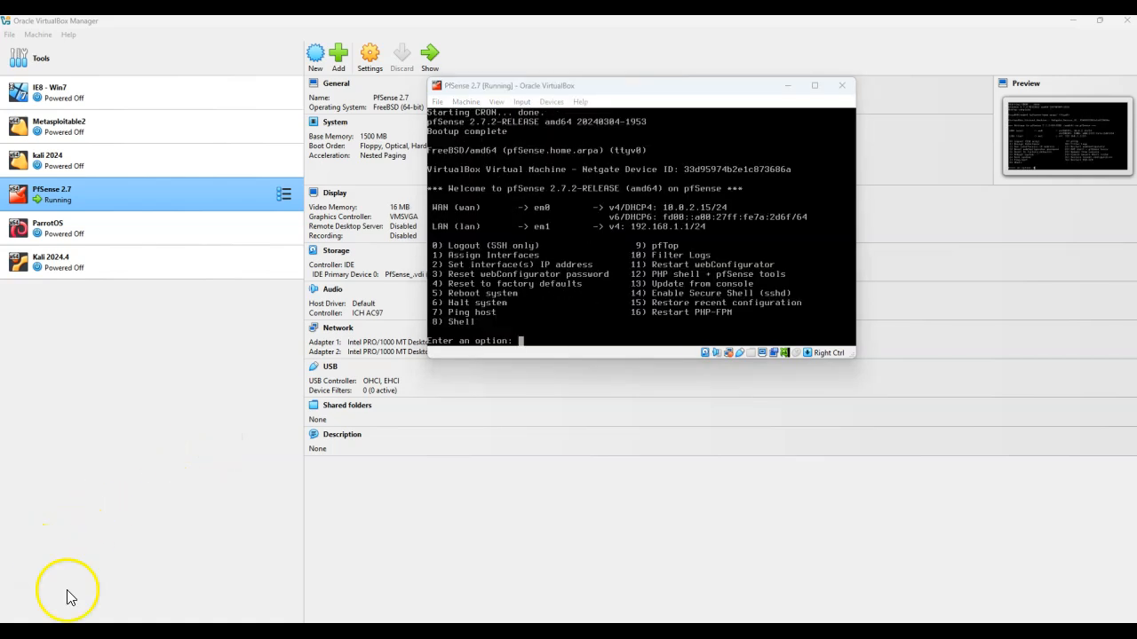
drag(588, 83, 638, 89)
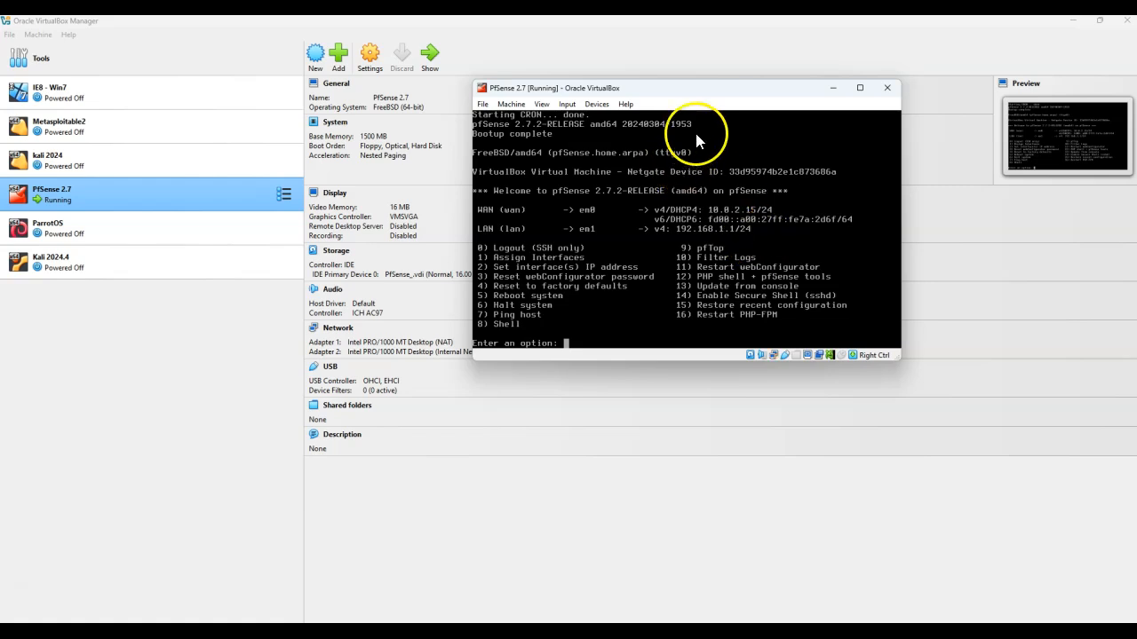
drag(736, 97, 774, 99)
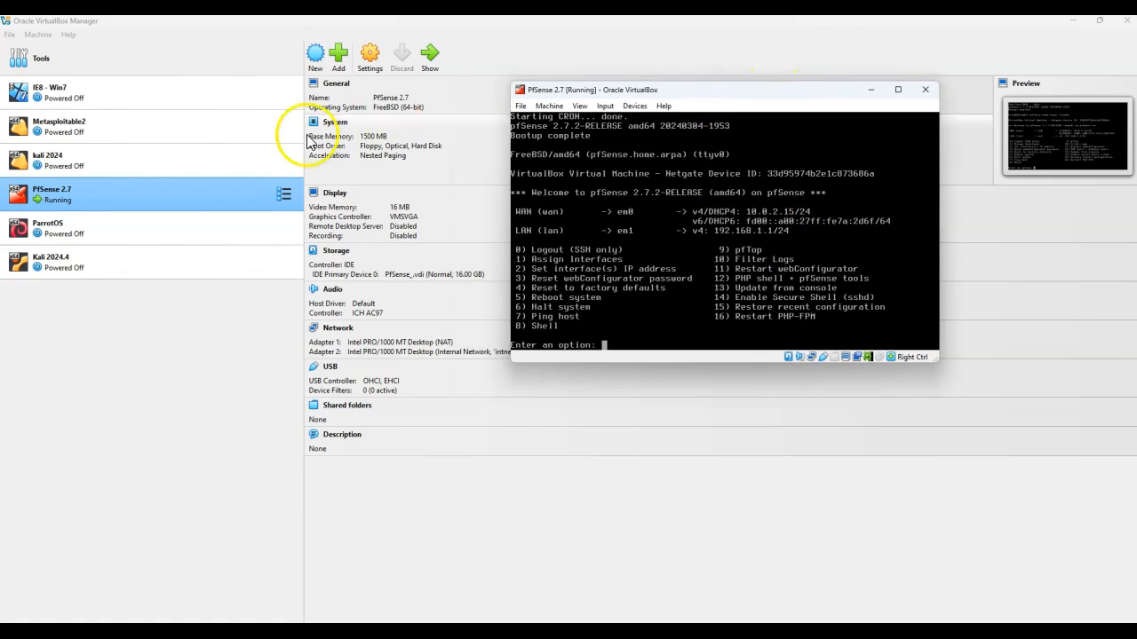
Attach the Kali 2024.4 machine's Adapter 1 to the Internal Network named intnet, checking the lab setup diagram, and save
click(89, 267)
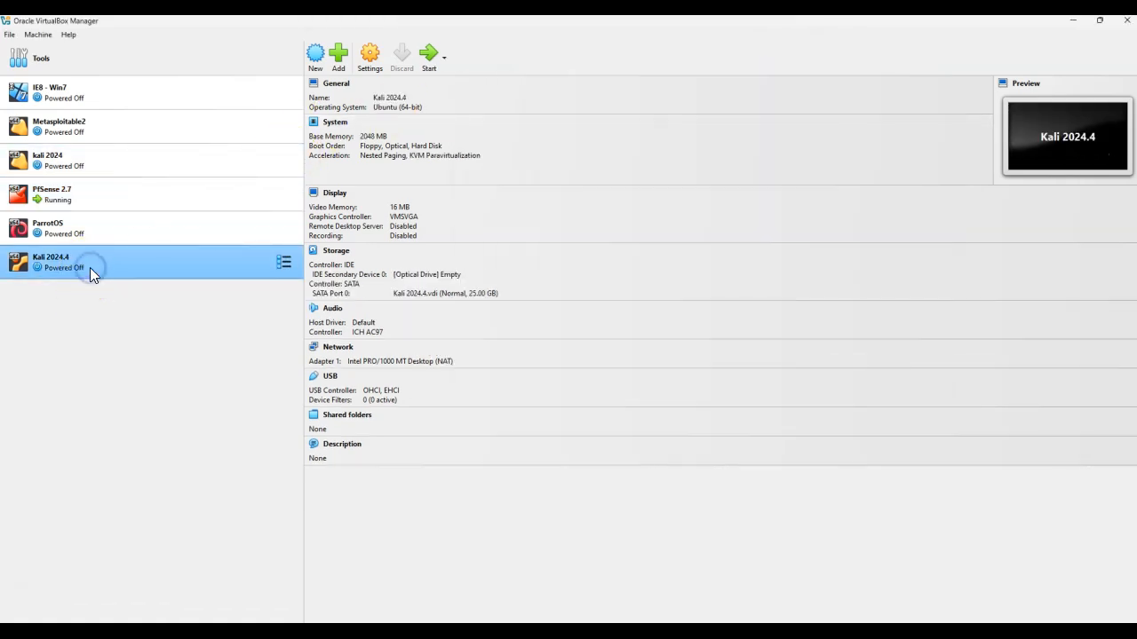
click(371, 62)
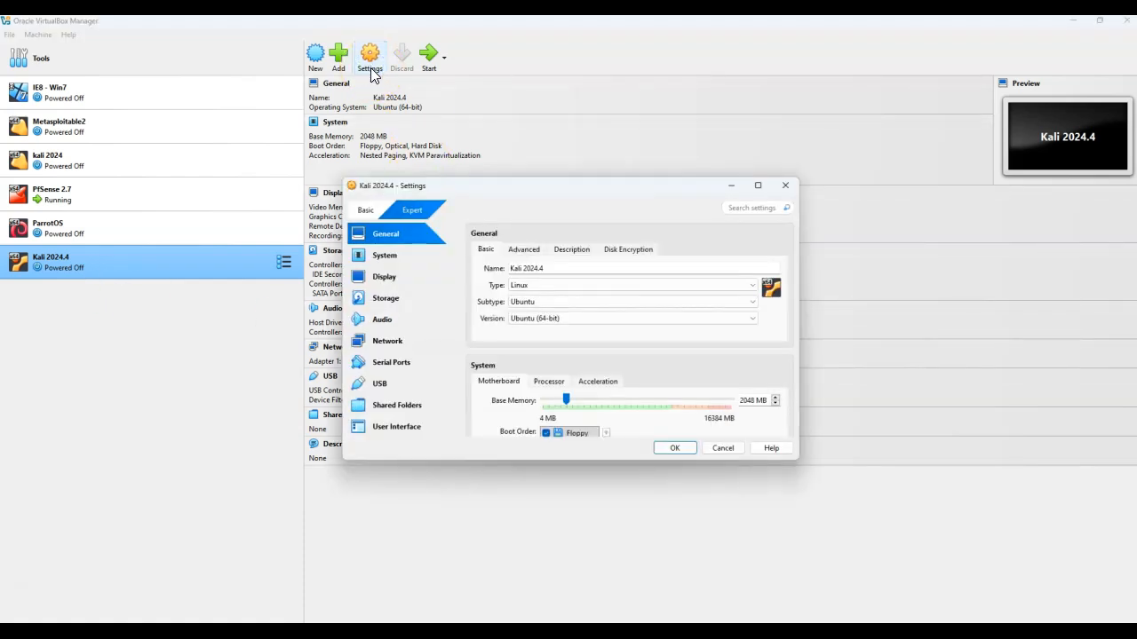
click(388, 341)
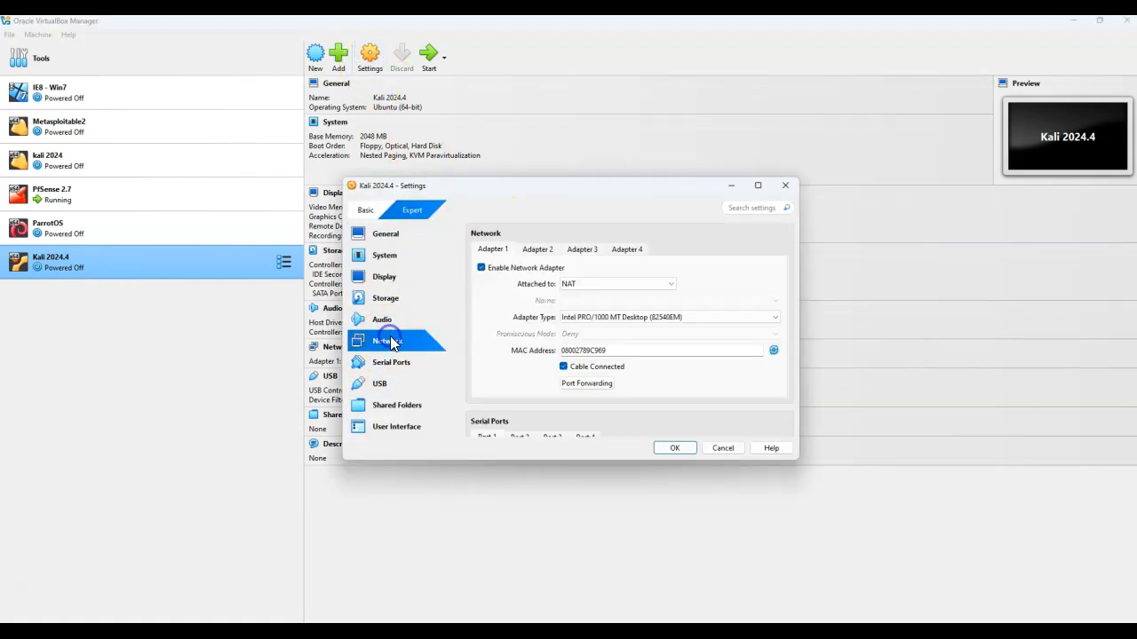
click(609, 284)
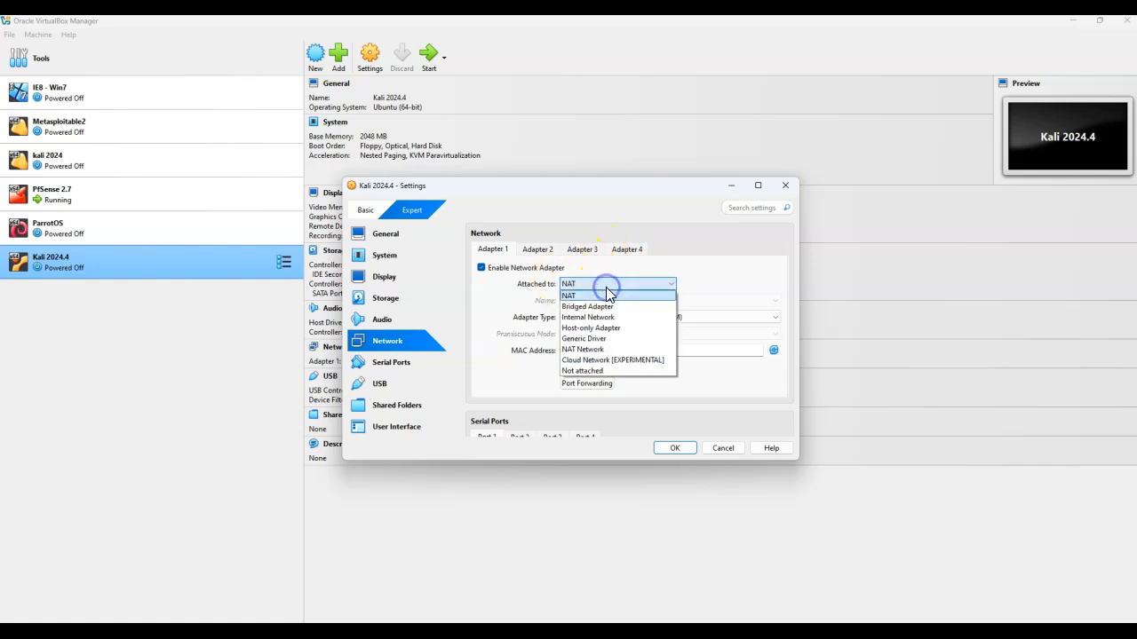
click(644, 318)
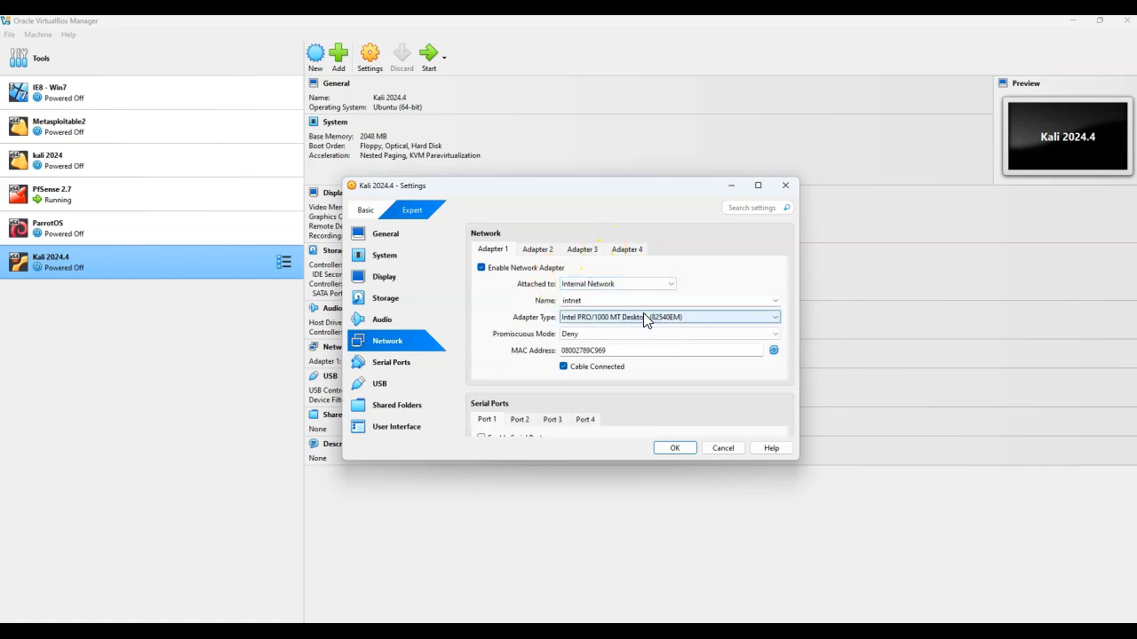
click(776, 300)
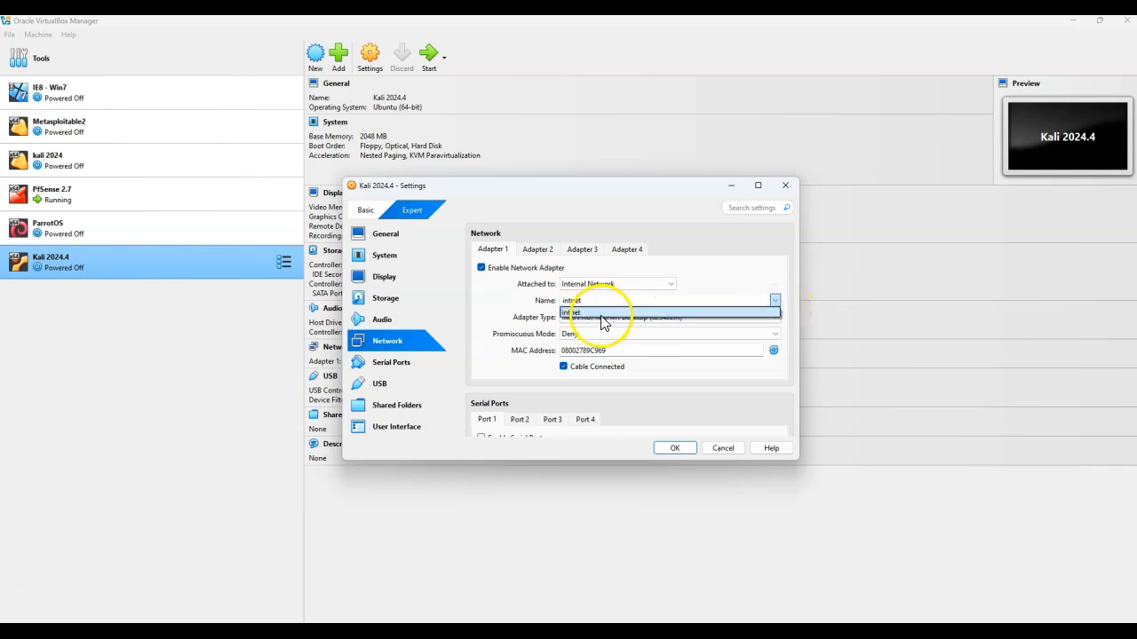
click(767, 301)
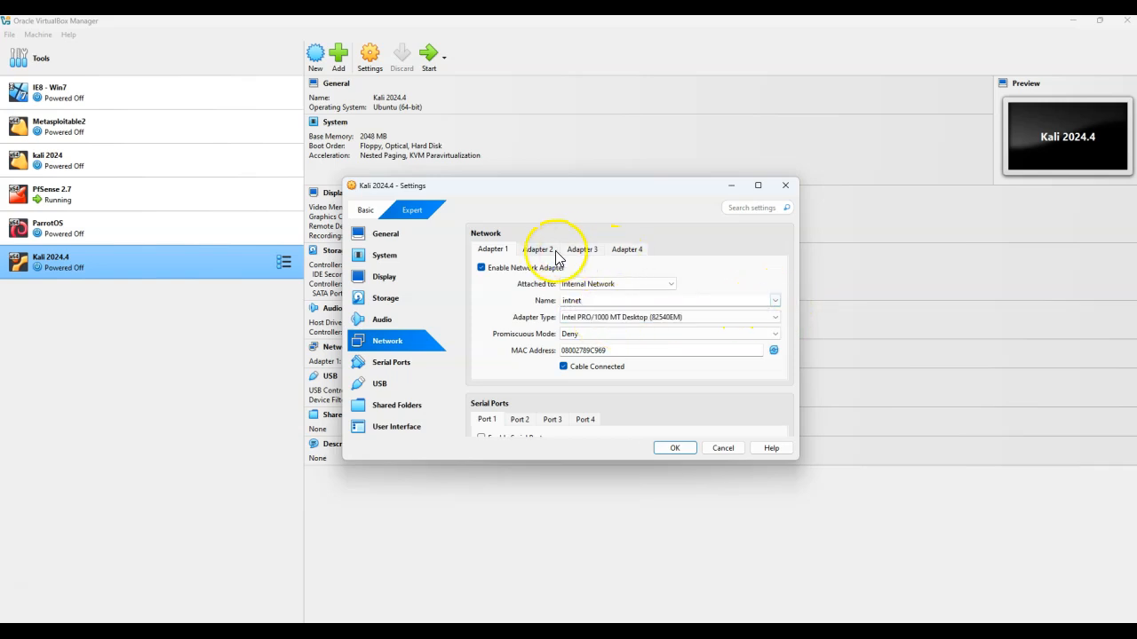
click(540, 249)
click(495, 250)
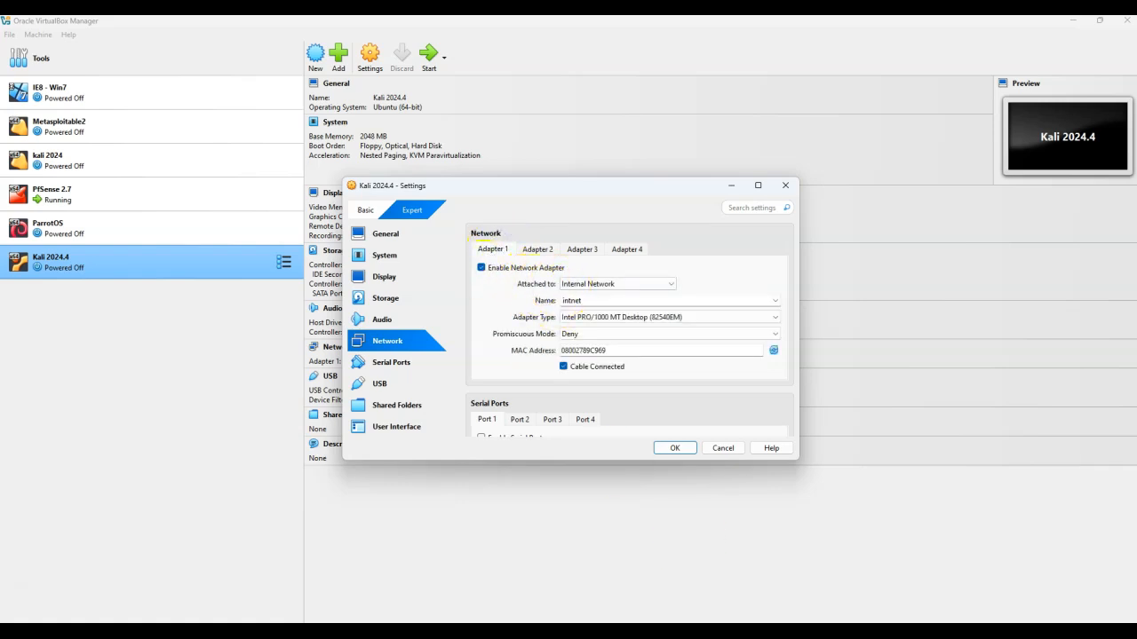
click(806, 630)
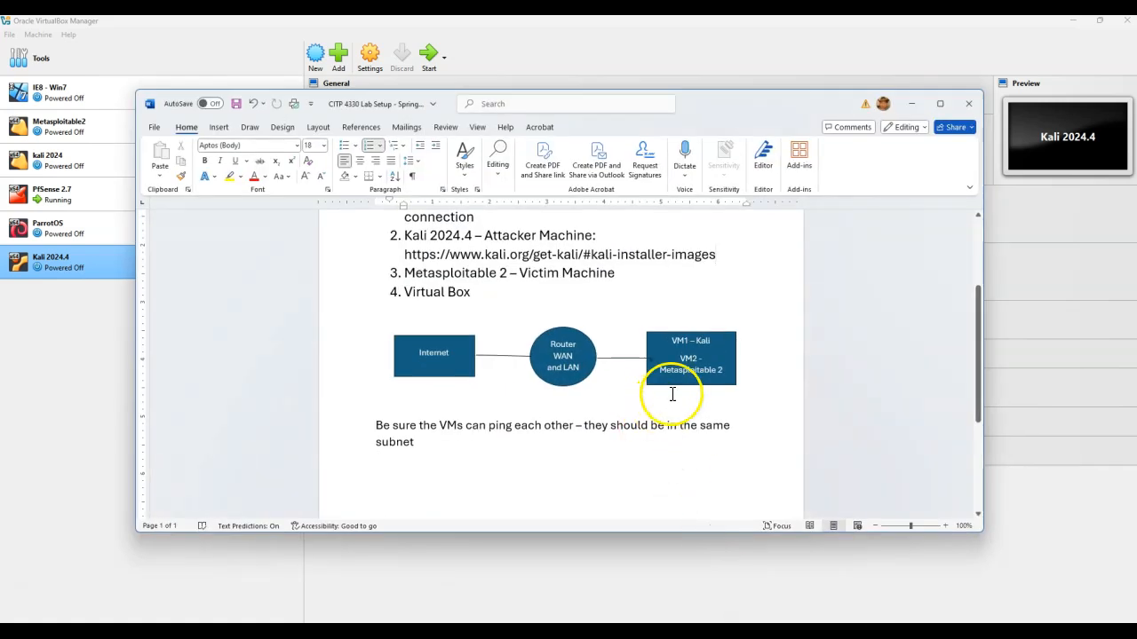
click(911, 104)
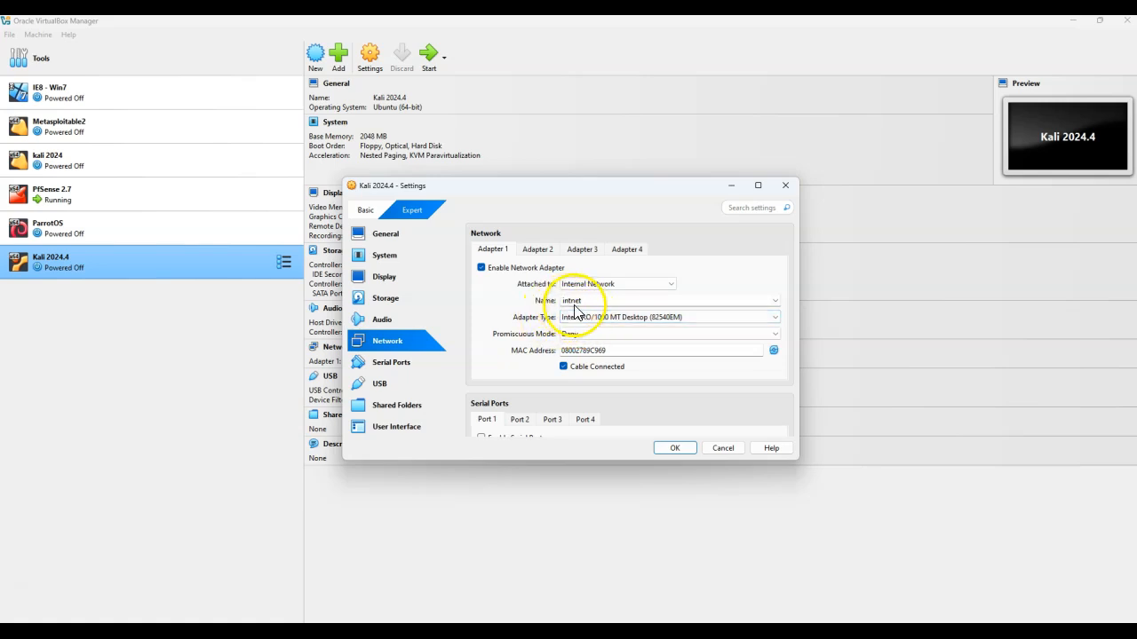
click(674, 447)
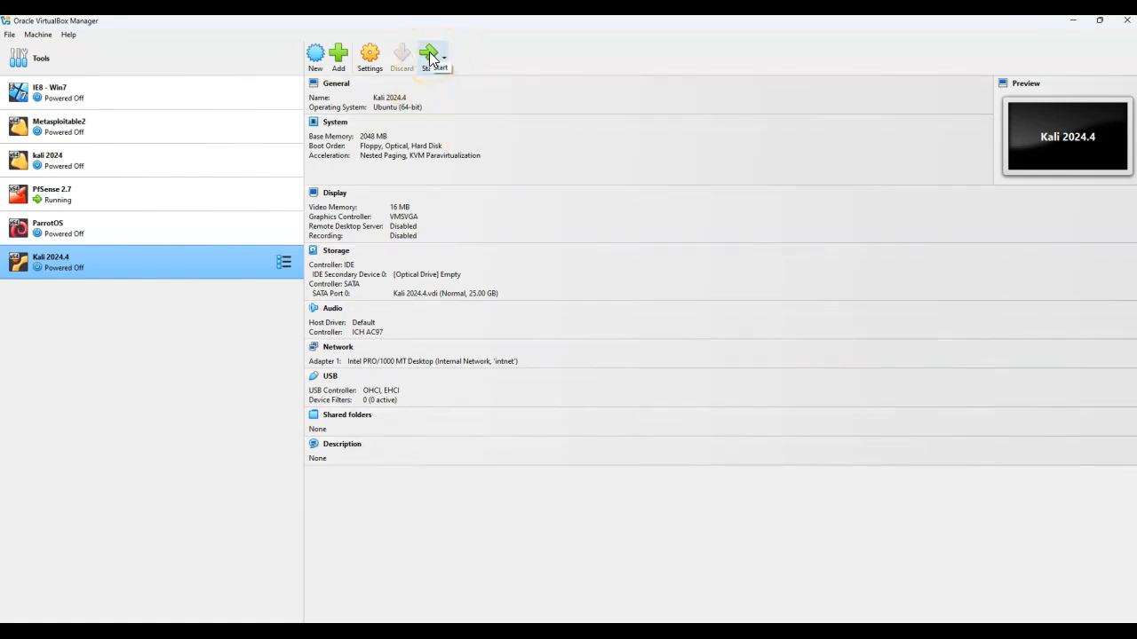
Raise the Kali 2024.4 machine's base memory to 3010 MB and its processors to 2
click(364, 55)
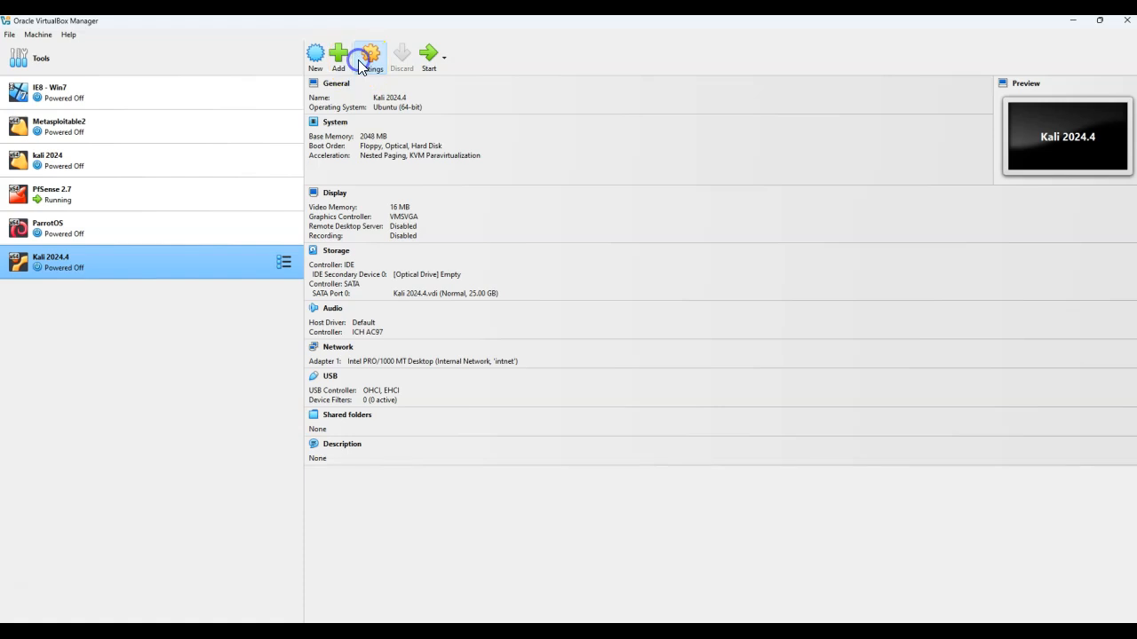
click(391, 257)
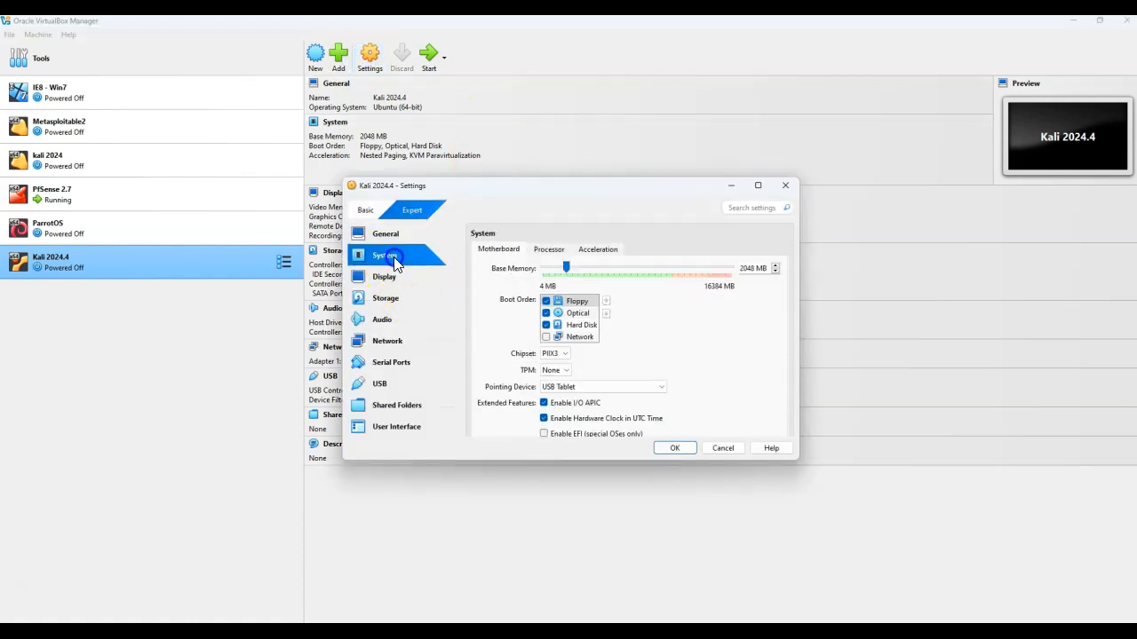
drag(570, 272, 581, 277)
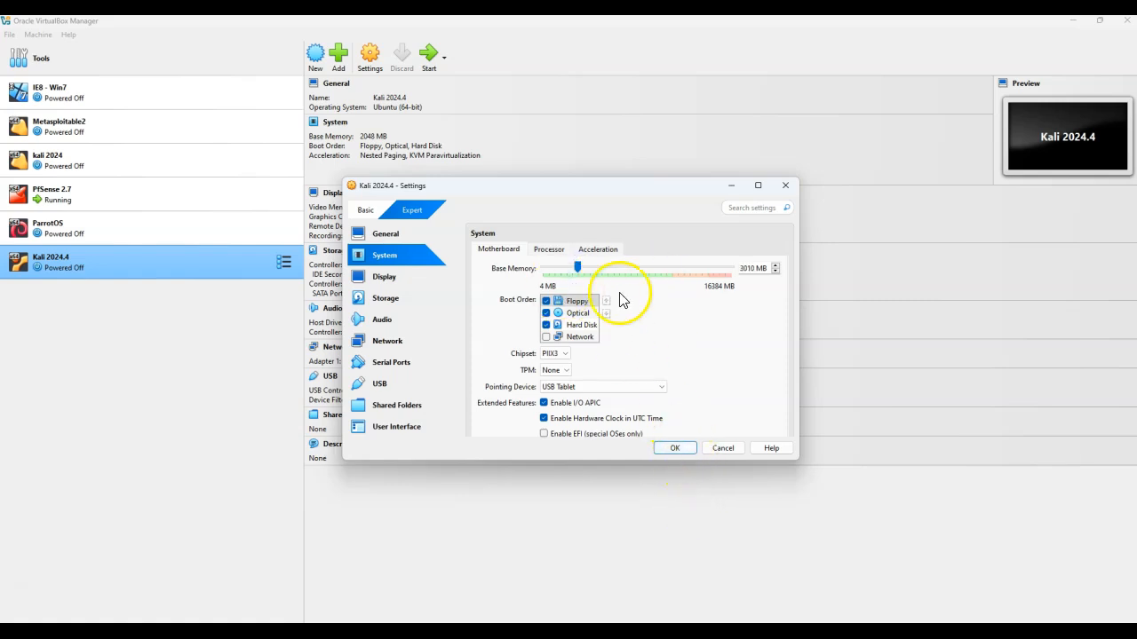
click(548, 252)
drag(544, 269, 552, 269)
click(675, 449)
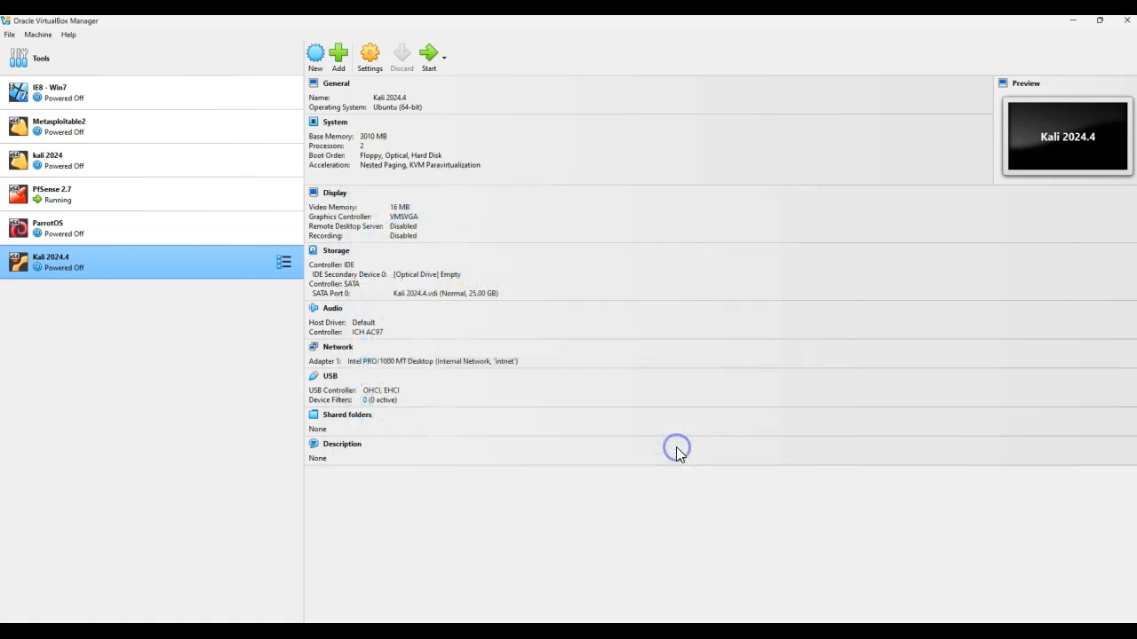
Start the Kali 2024.4 virtual machine and dismiss its notification bars
click(423, 56)
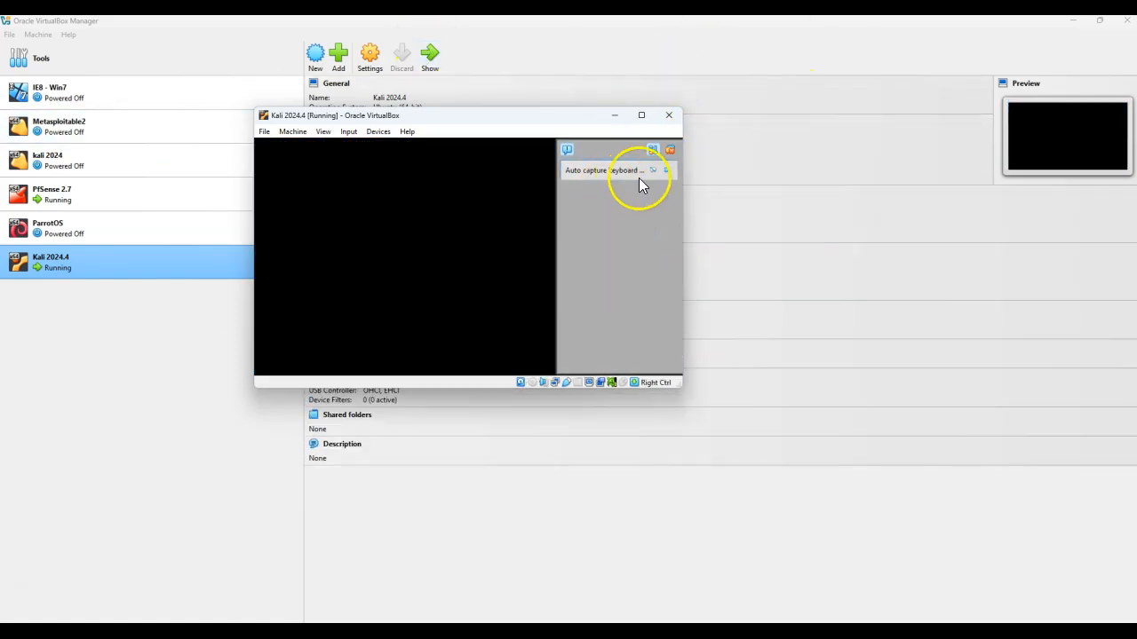
click(666, 171)
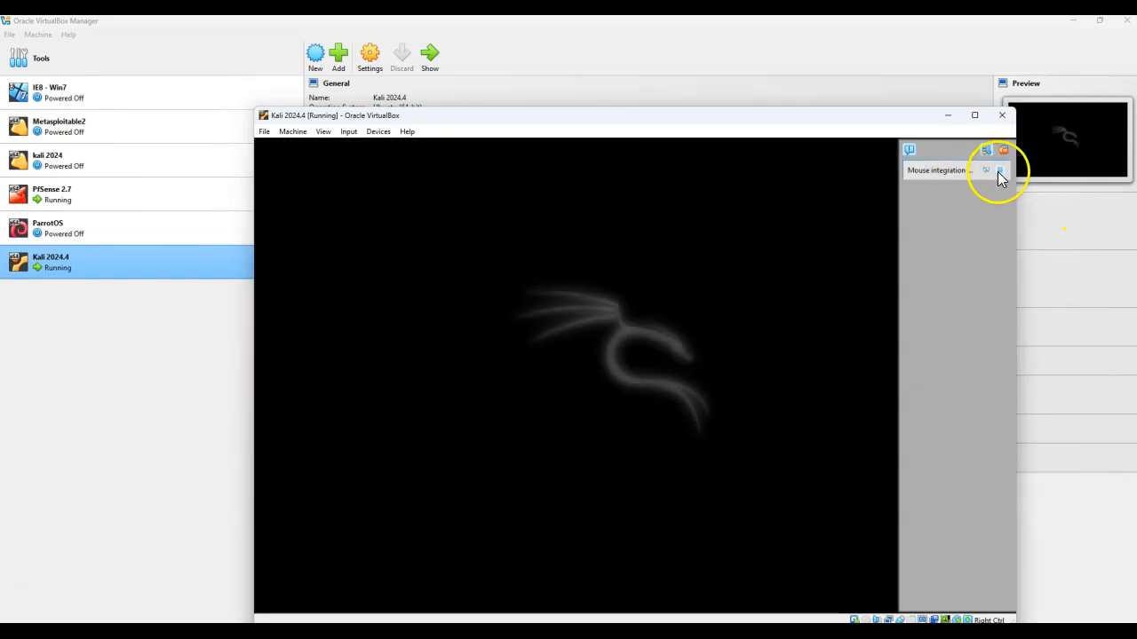
click(1000, 170)
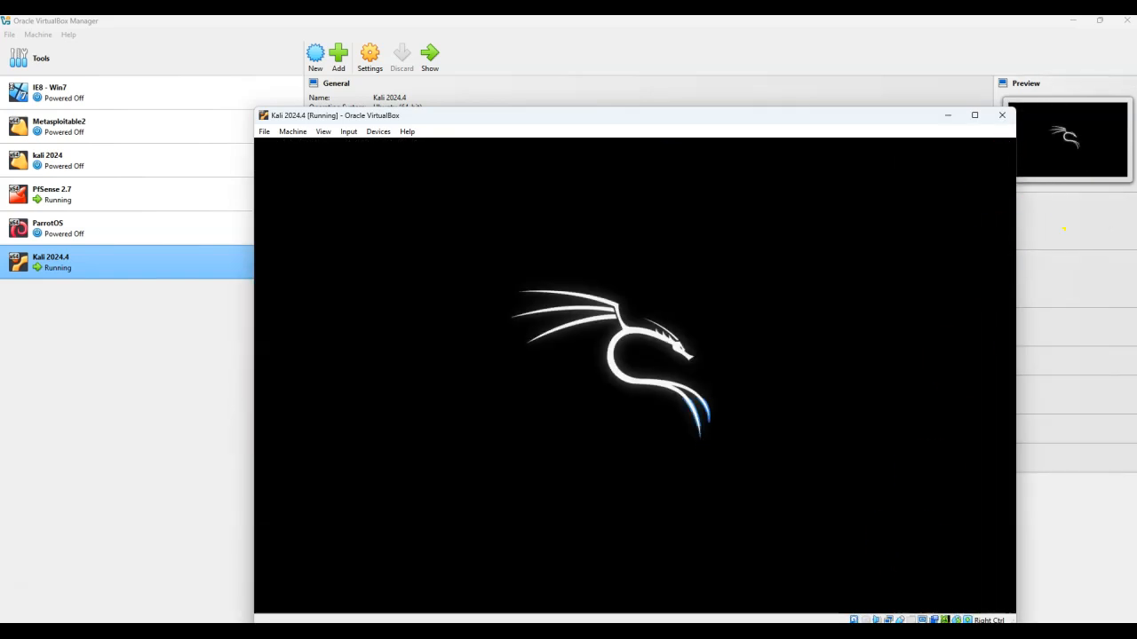
Minimize the PfSense console and log in to the Kali desktop with the account password
click(883, 598)
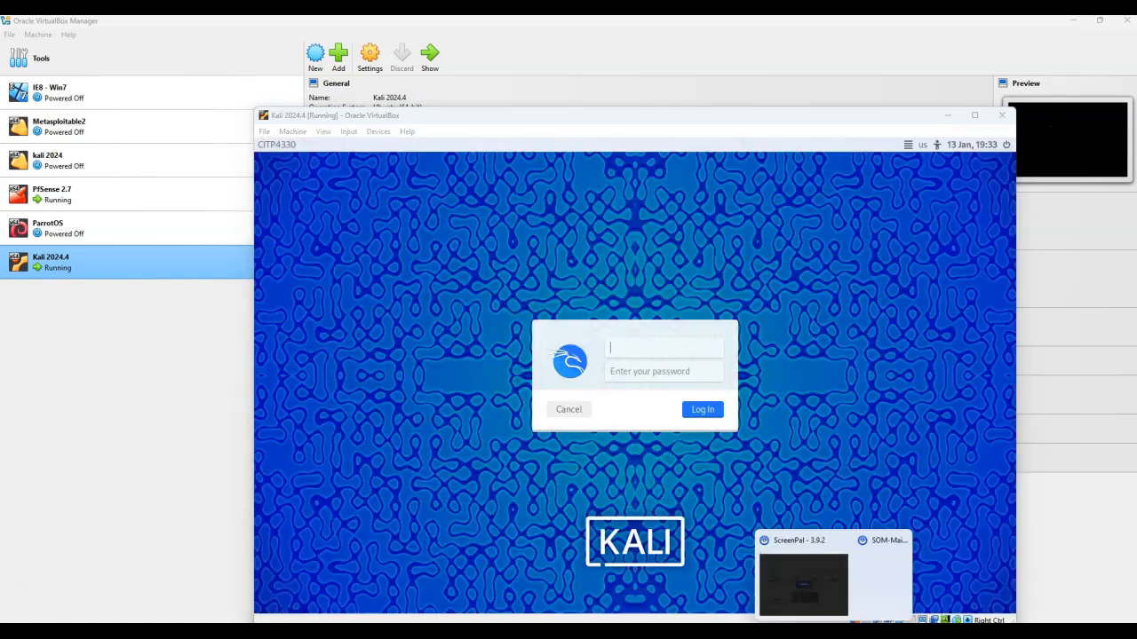
click(822, 596)
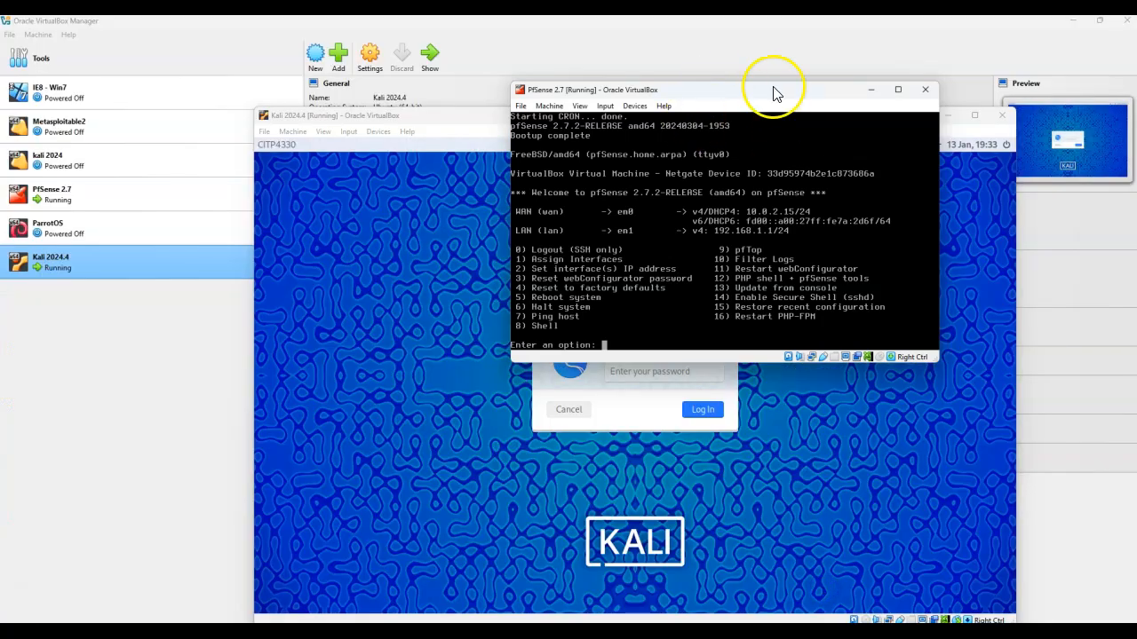
click(872, 89)
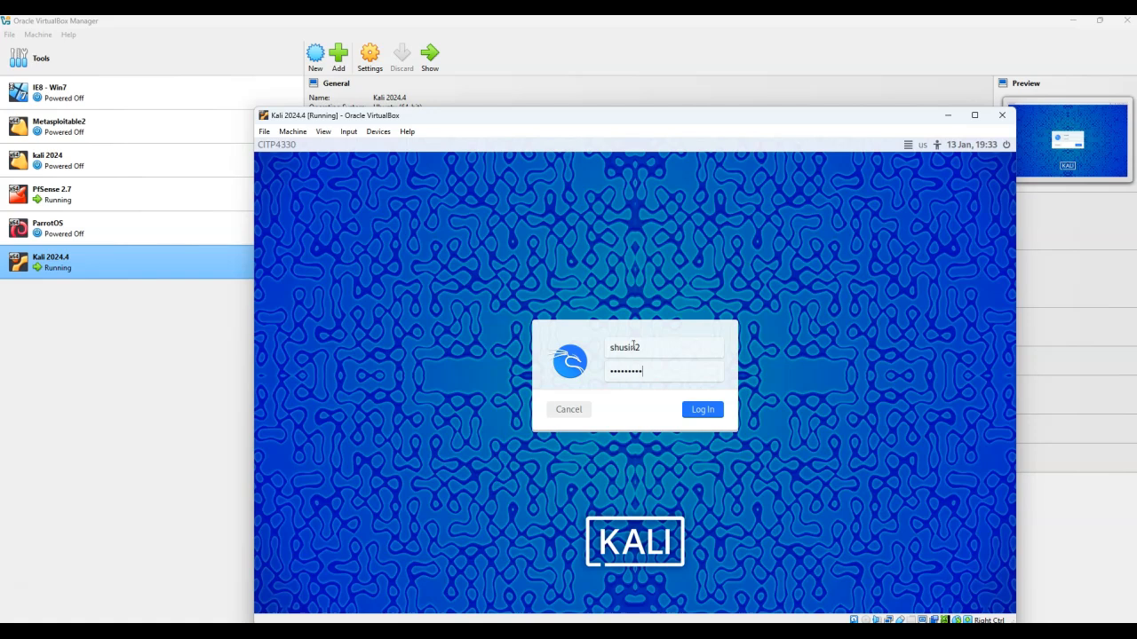
key(Return)
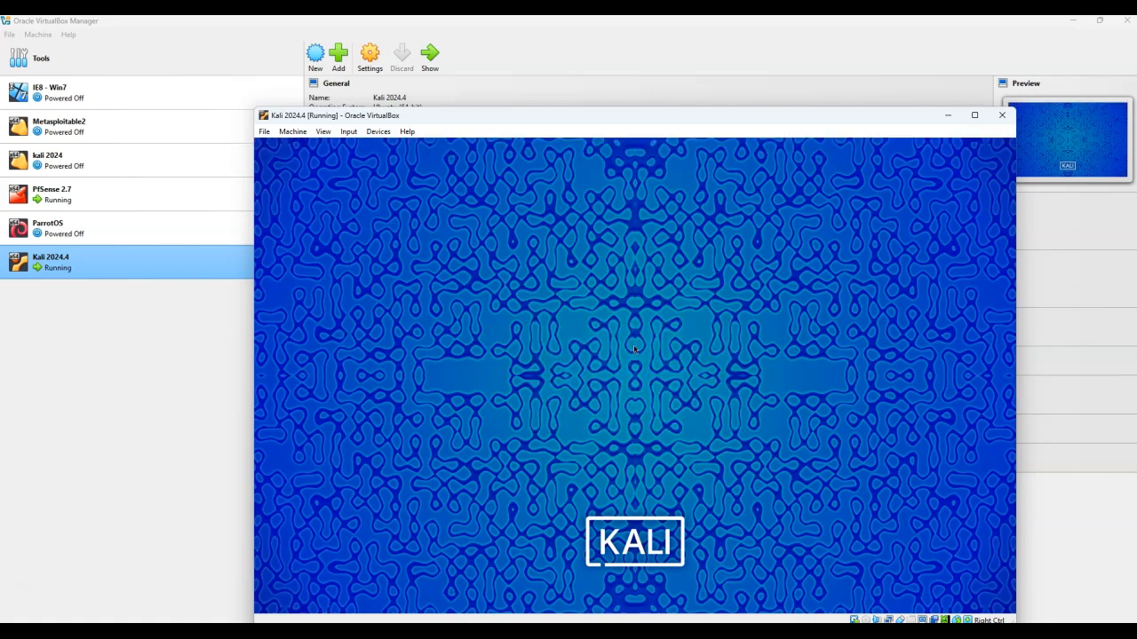
click(675, 422)
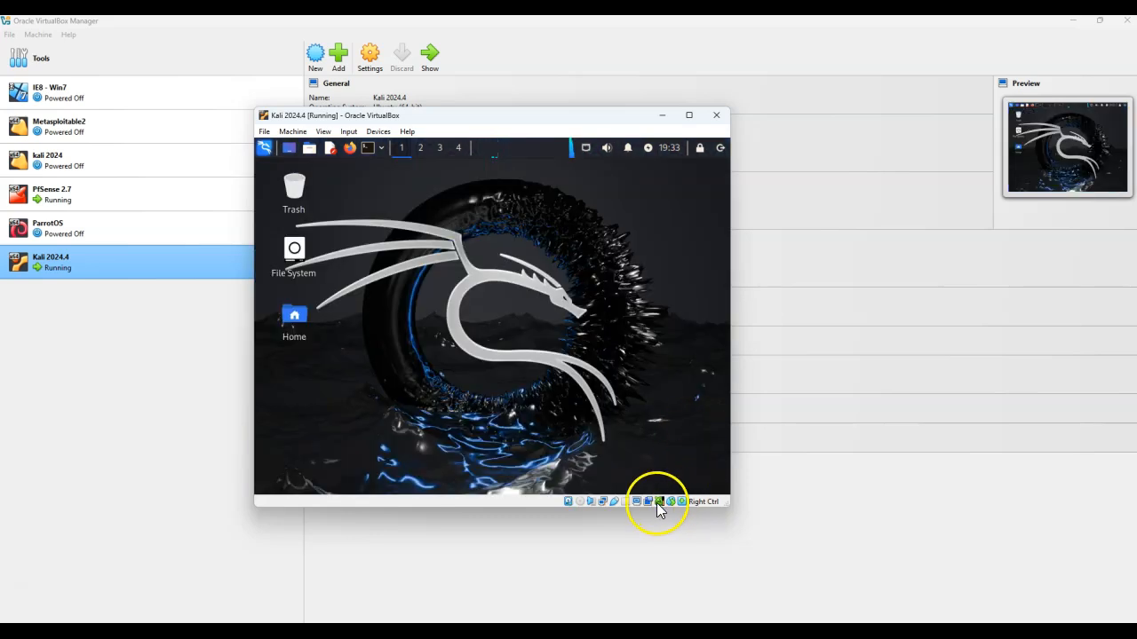
Check the Kali network adapter's connection status and bring the PfSense console and Kali windows to the front
mouse_move(604, 508)
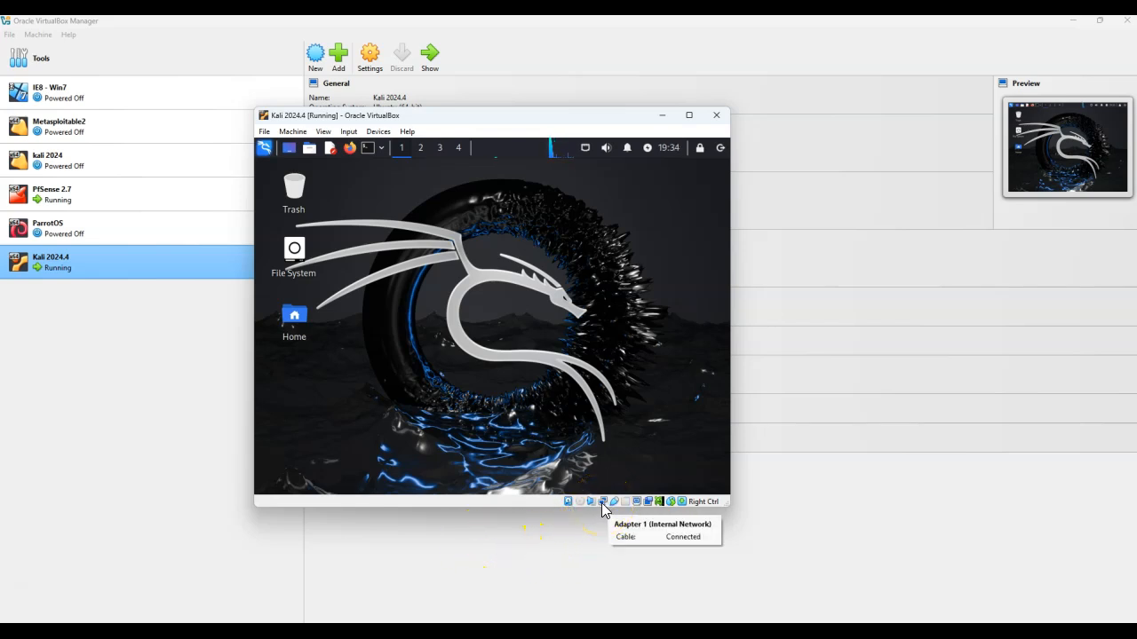
click(297, 604)
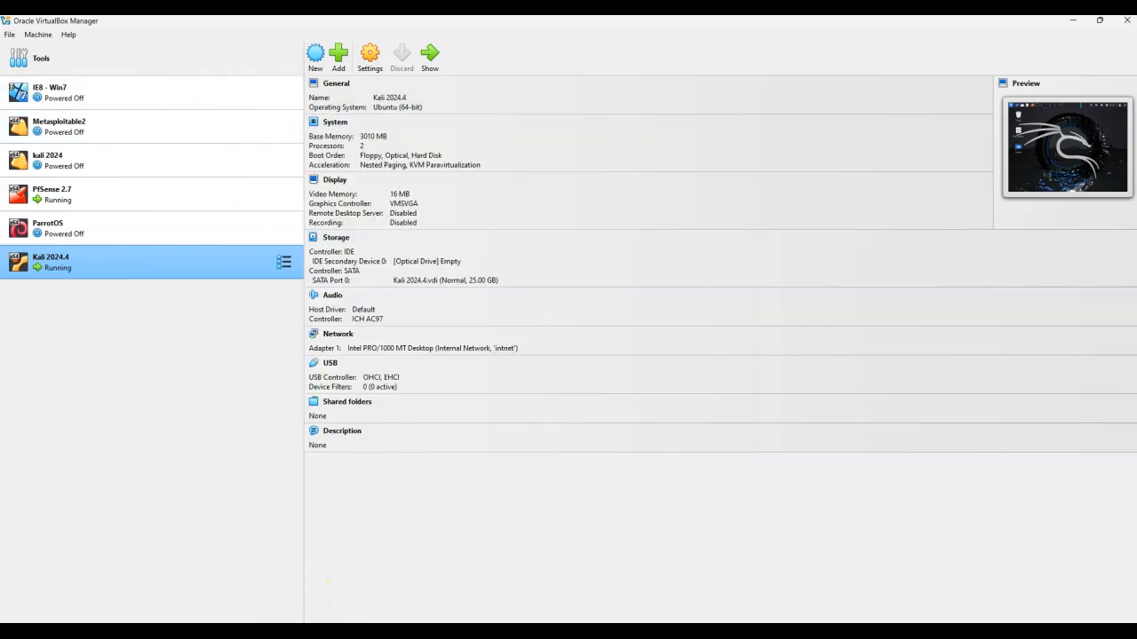
mouse_move(908, 588)
click(802, 589)
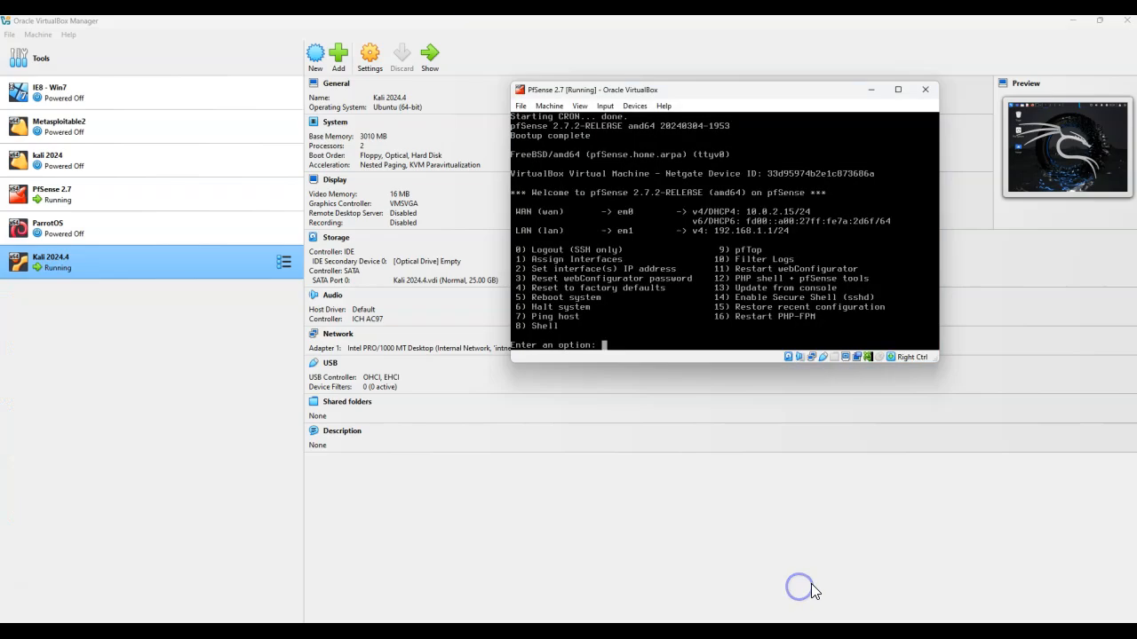
click(918, 598)
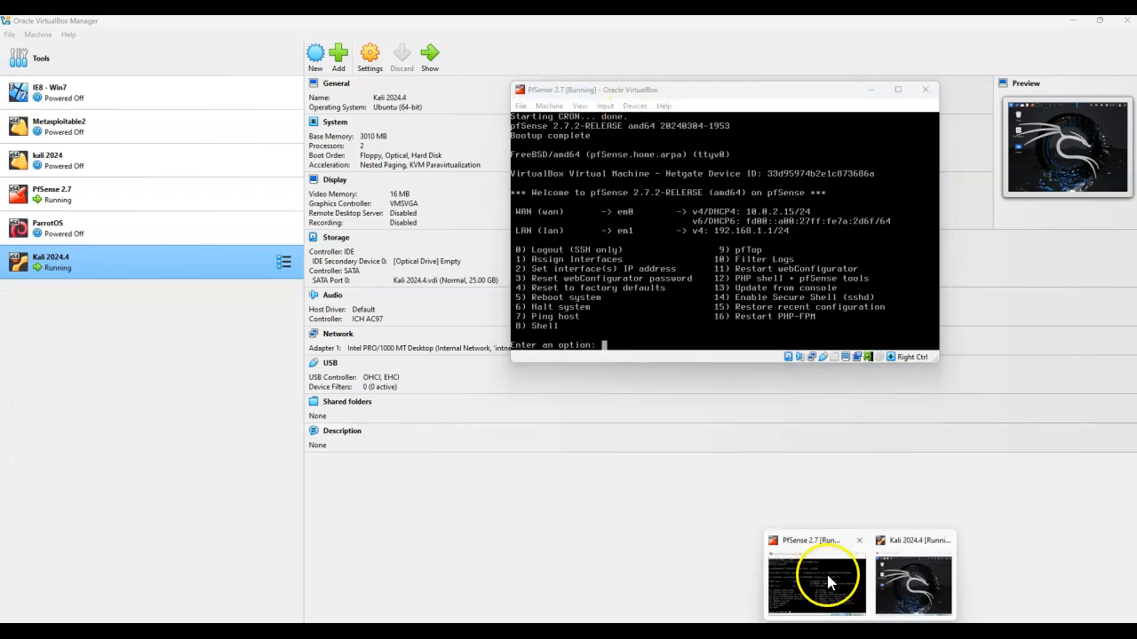
mouse_move(906, 577)
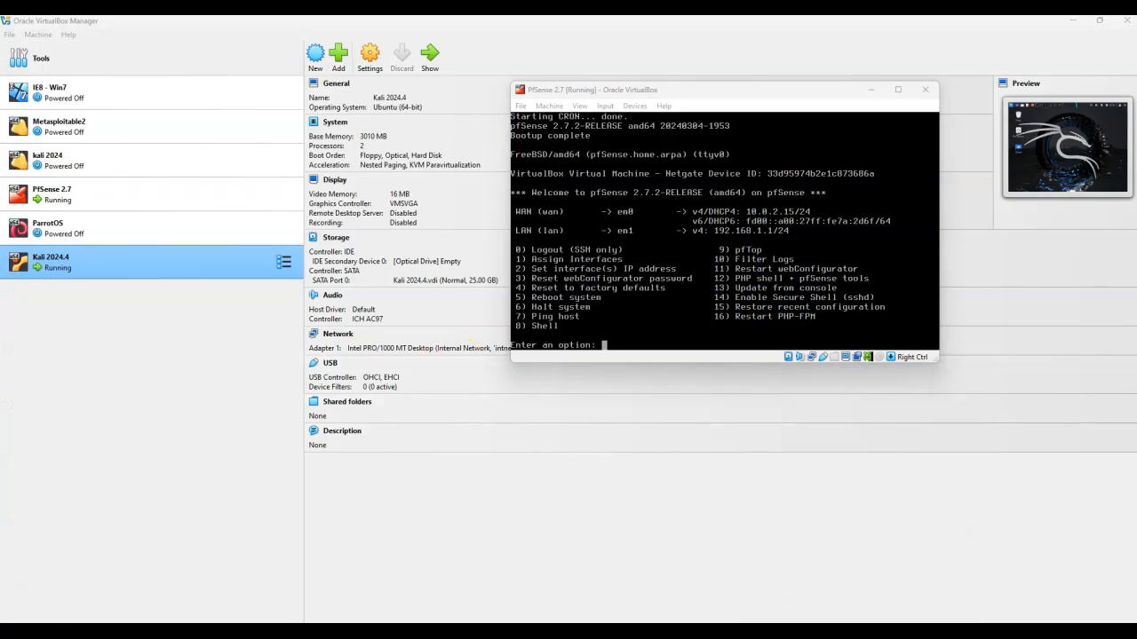
click(924, 594)
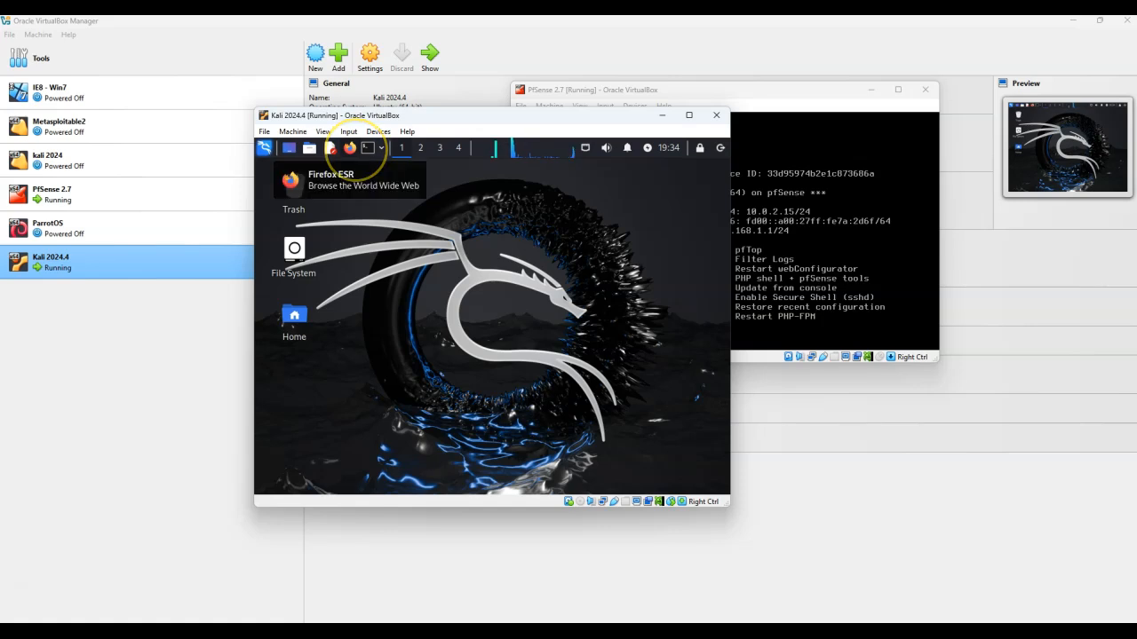
Open Firefox in Kali and browse to yahoo.com to test internet access
click(350, 148)
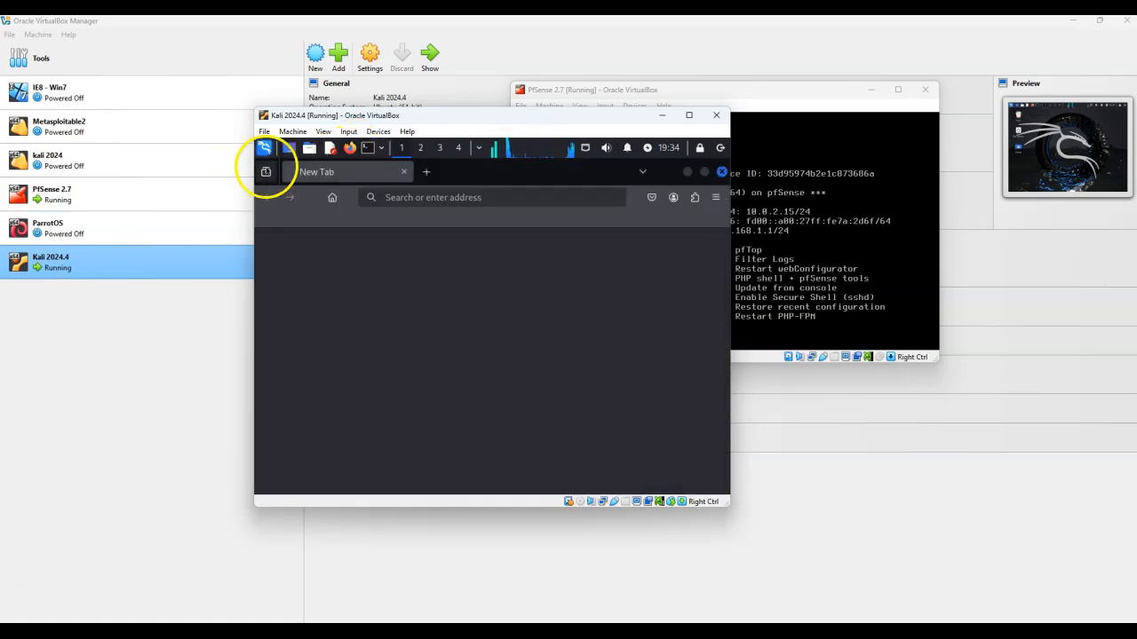
click(445, 198)
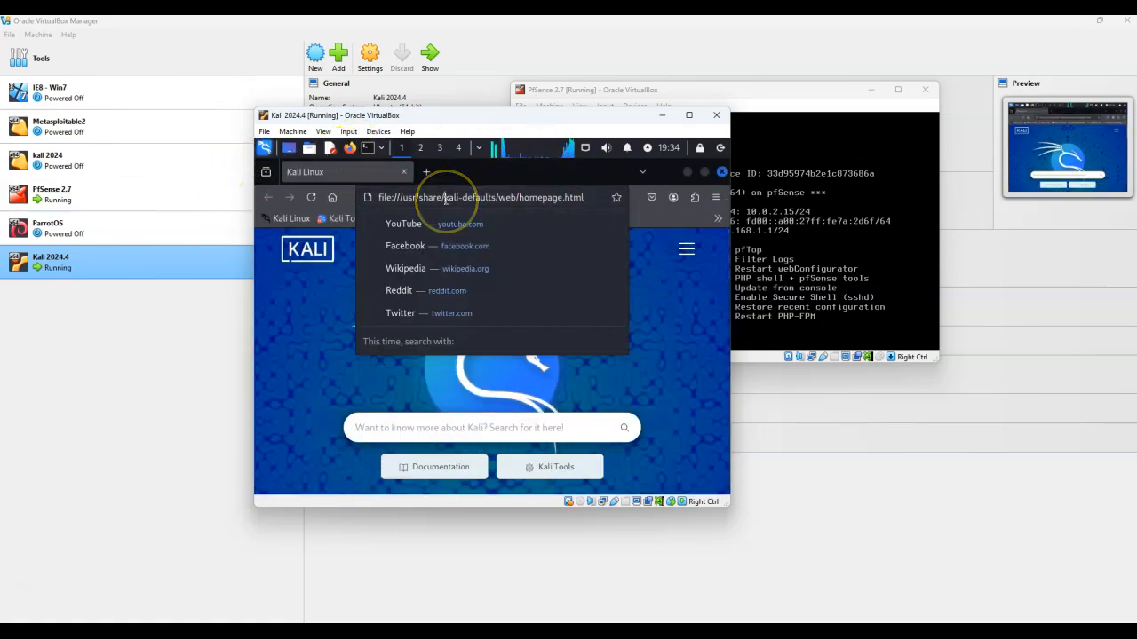
text(yahoo)
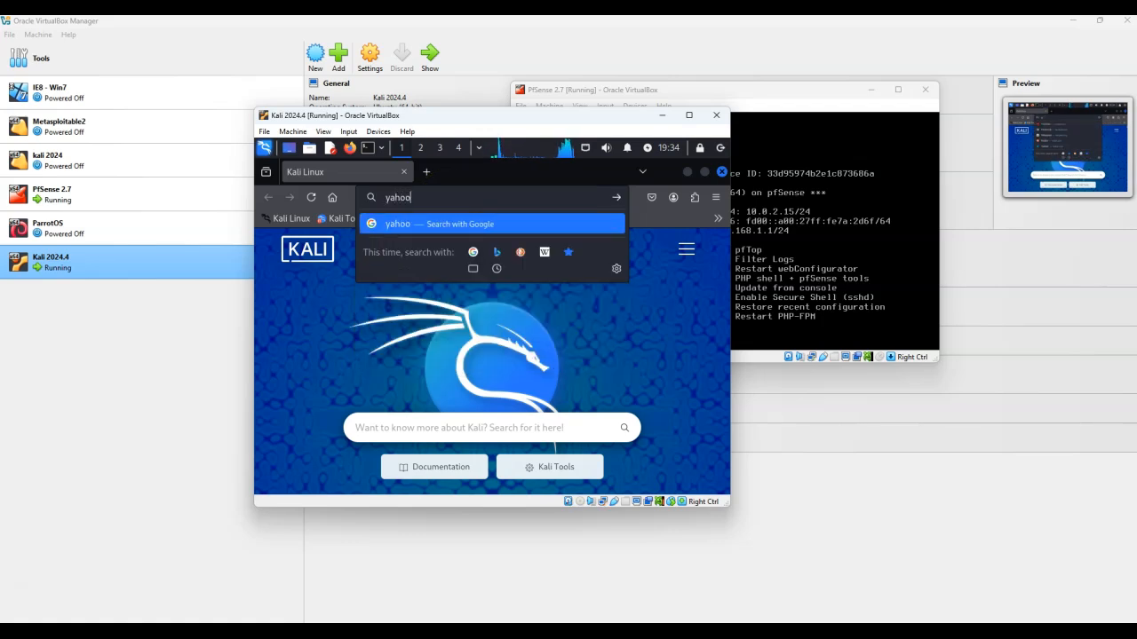
text(.com)
key(Return)
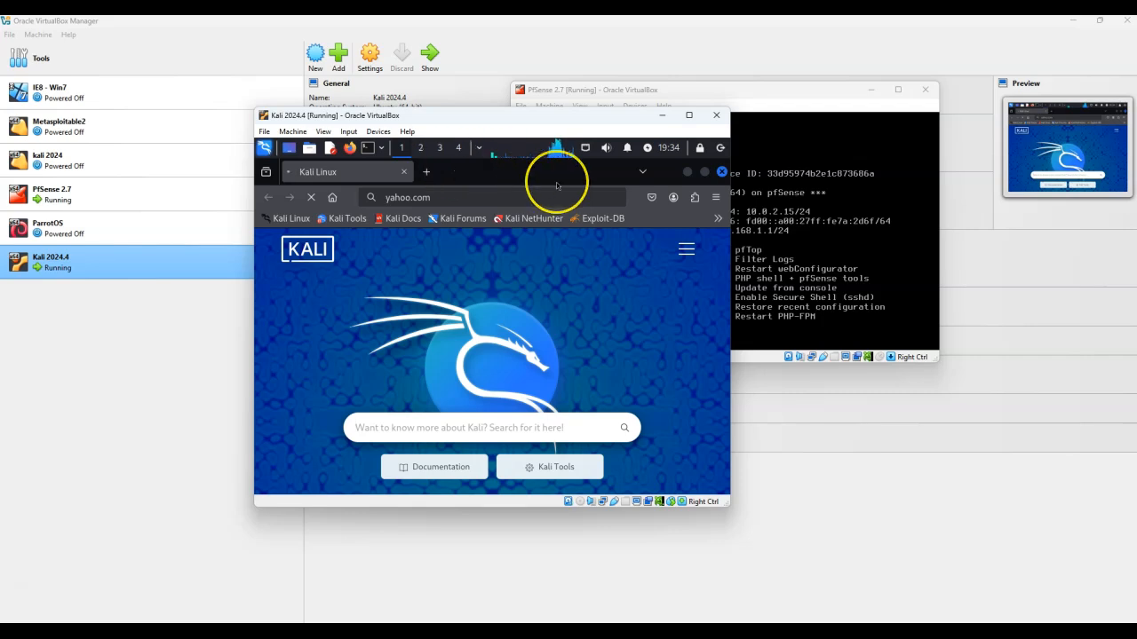
Arrange the PfSense and Kali windows and compare the Kali wired and loopback connection information with the PfSense LAN address
click(819, 95)
drag(818, 95, 933, 95)
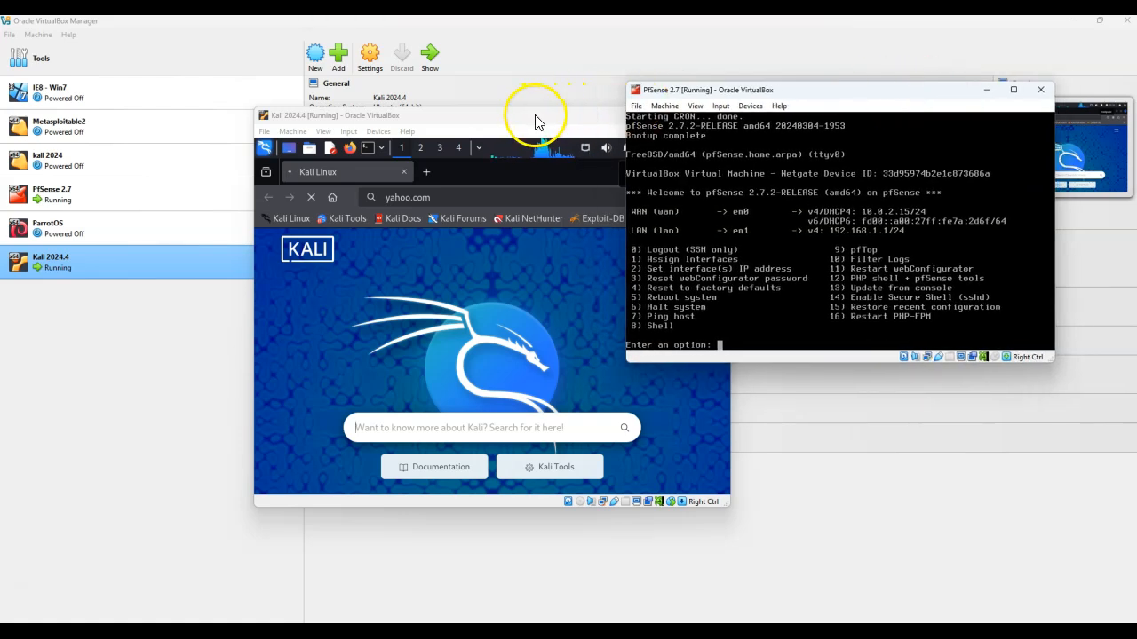
drag(539, 124, 430, 119)
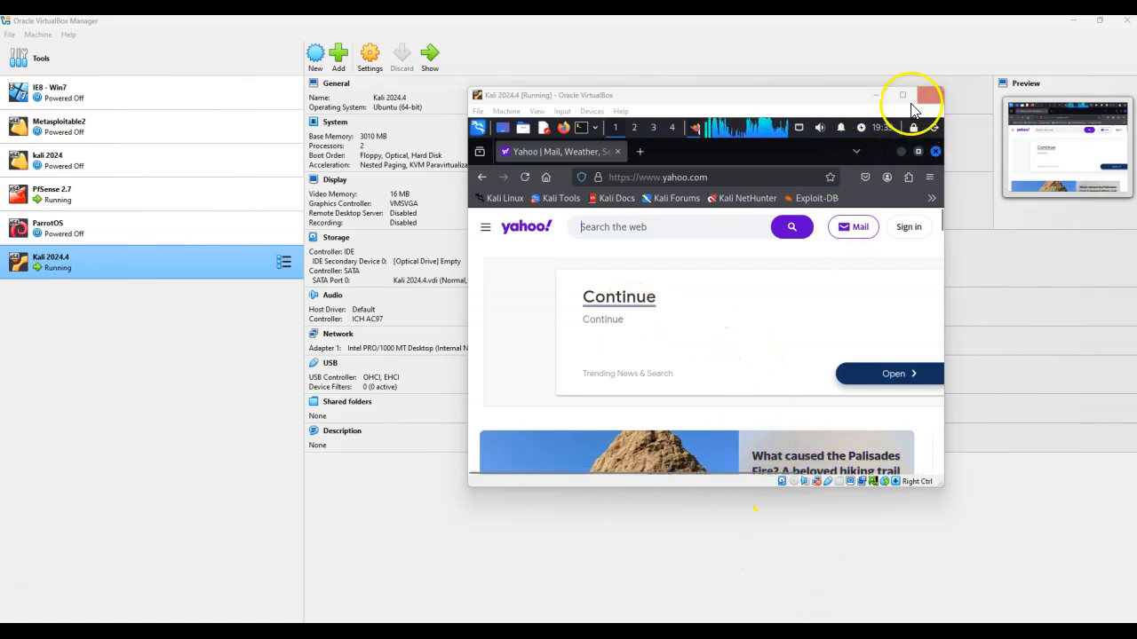
click(801, 129)
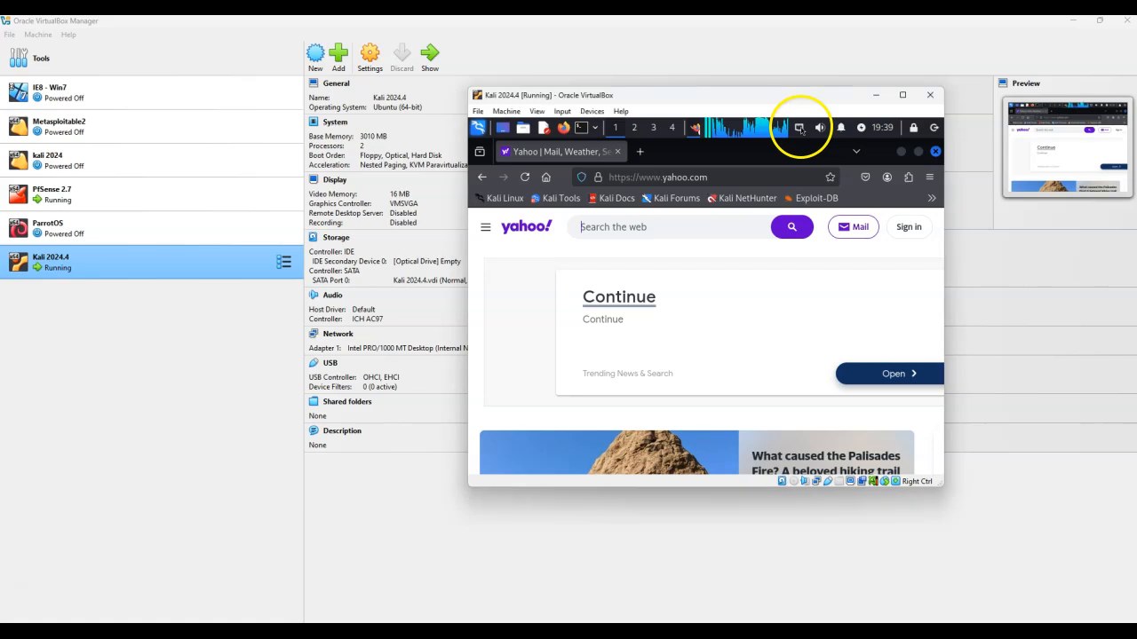
right_click(801, 130)
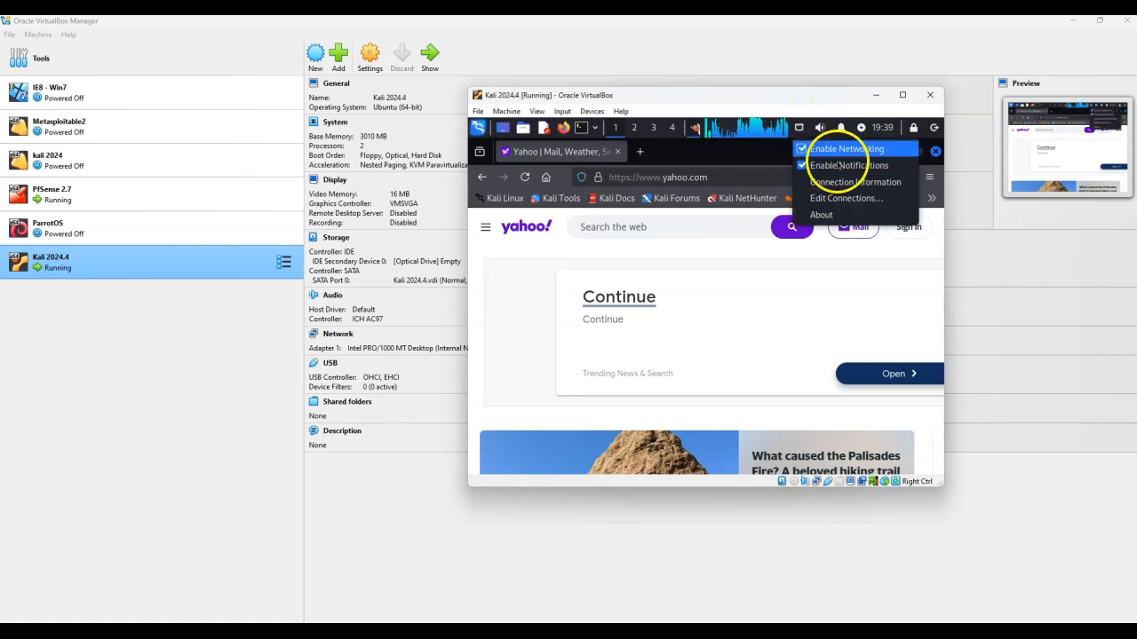
click(875, 186)
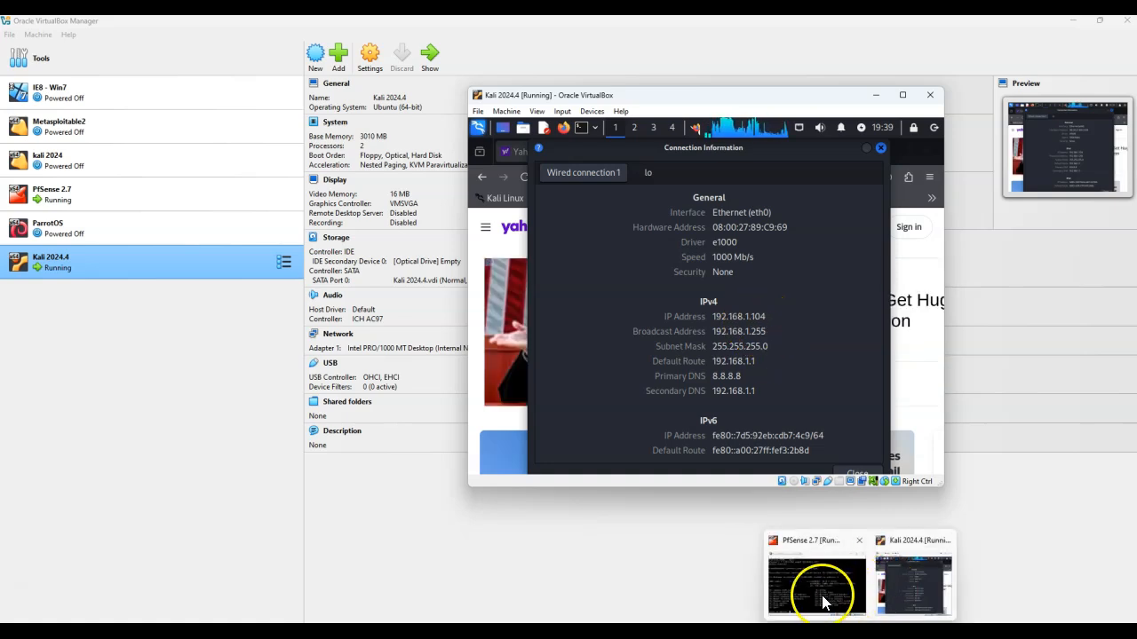
click(820, 591)
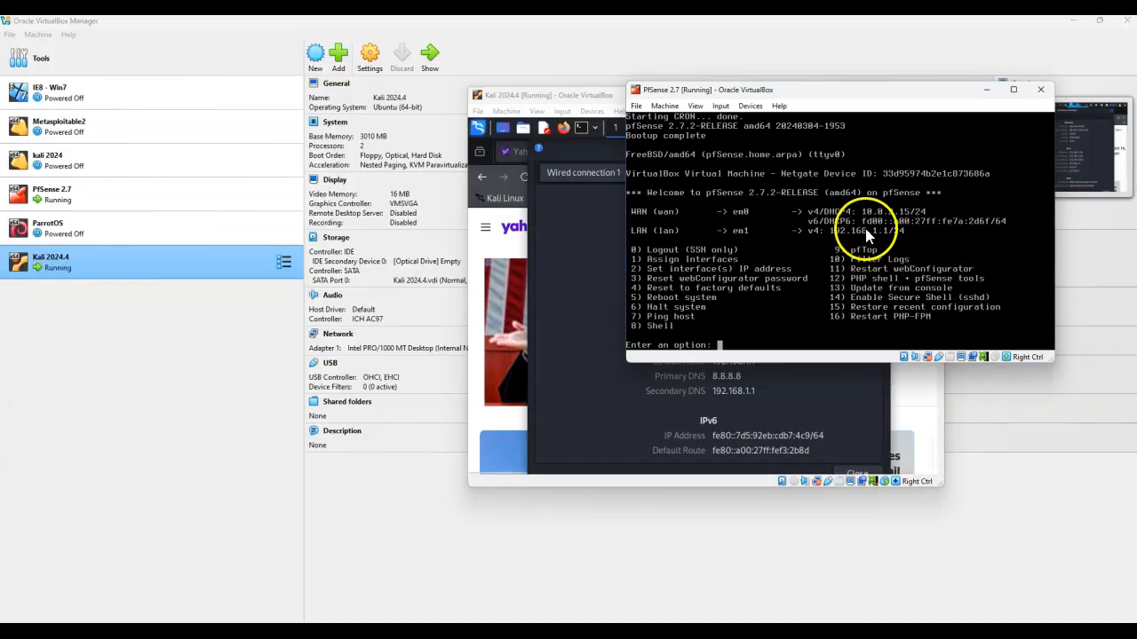
click(987, 91)
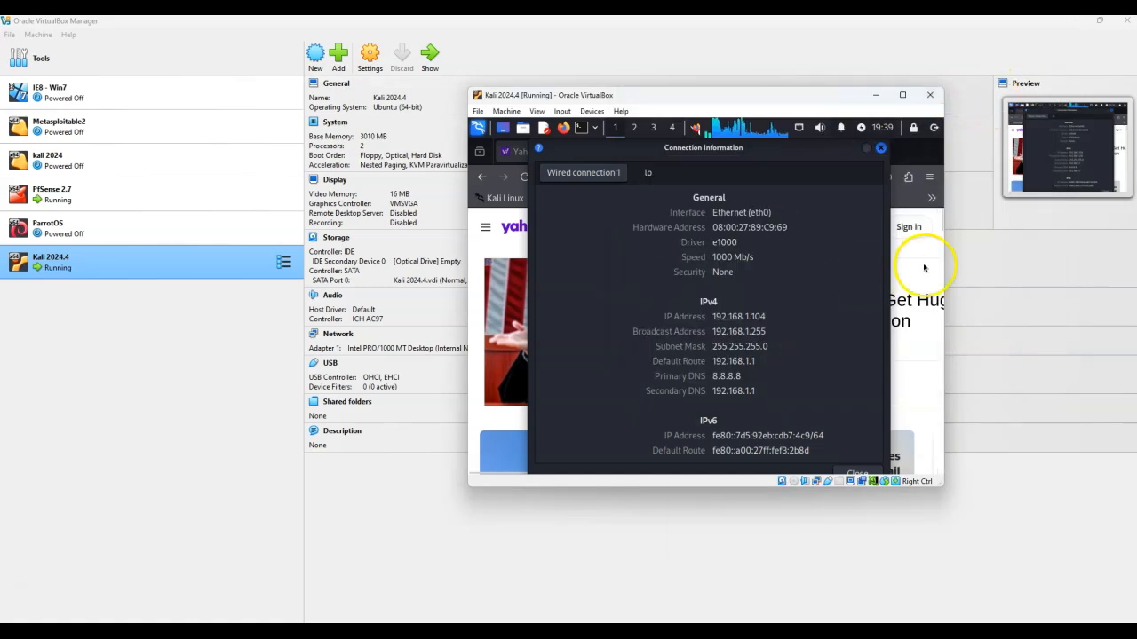
click(648, 173)
click(593, 172)
click(649, 173)
click(593, 172)
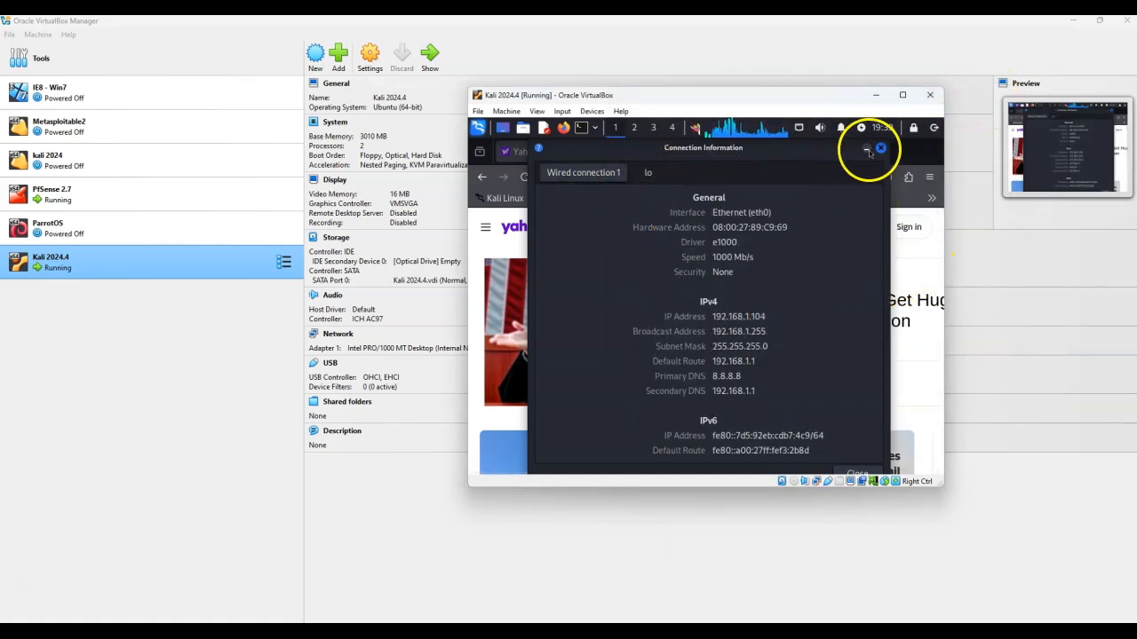
click(880, 148)
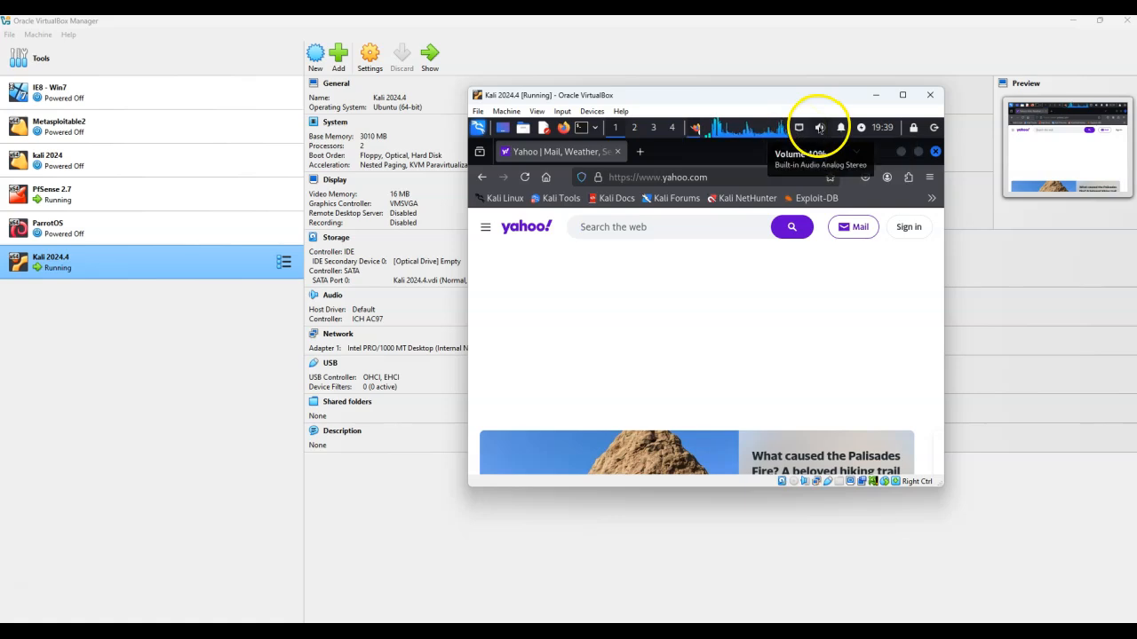
Open the wired connection's IPv4 settings in the network connection editor and close it without saving
right_click(804, 129)
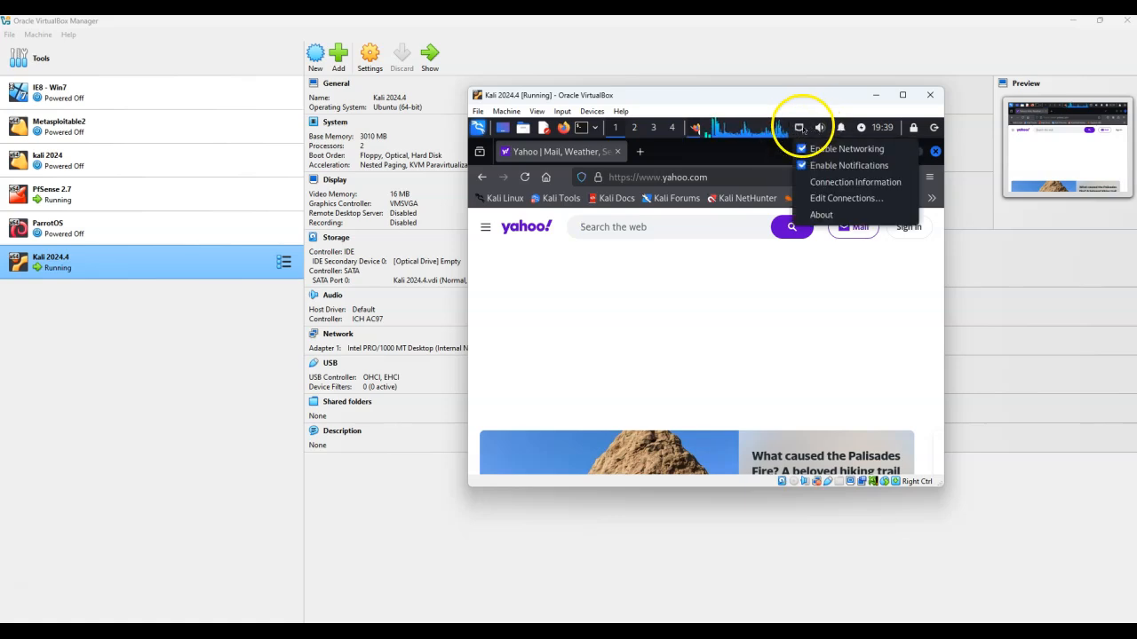
click(847, 199)
click(595, 248)
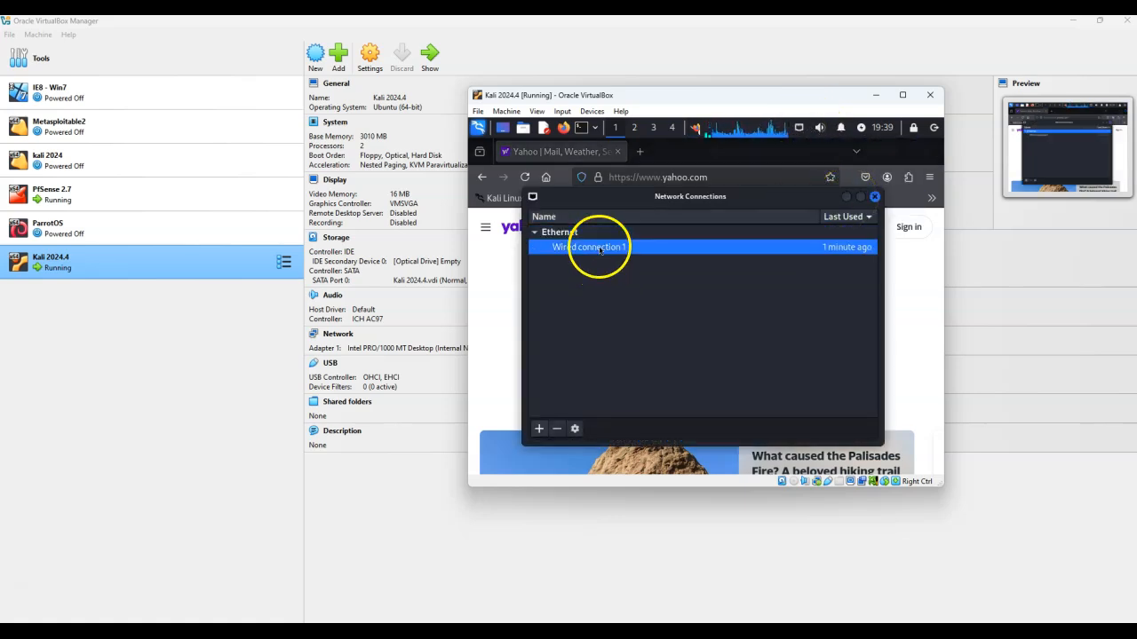
click(574, 428)
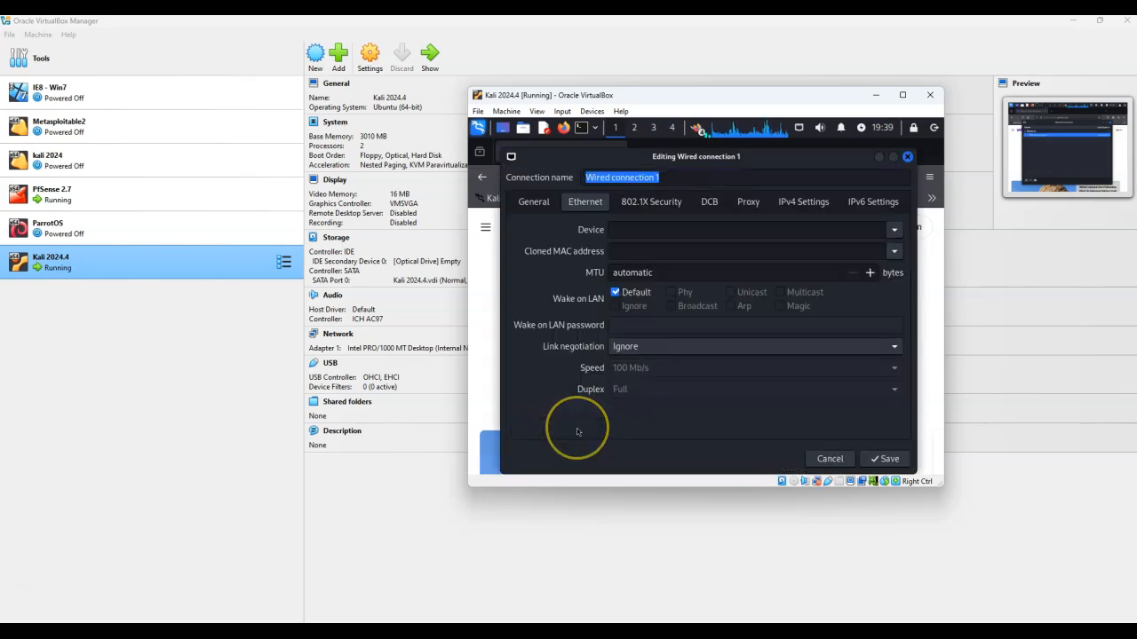
click(795, 206)
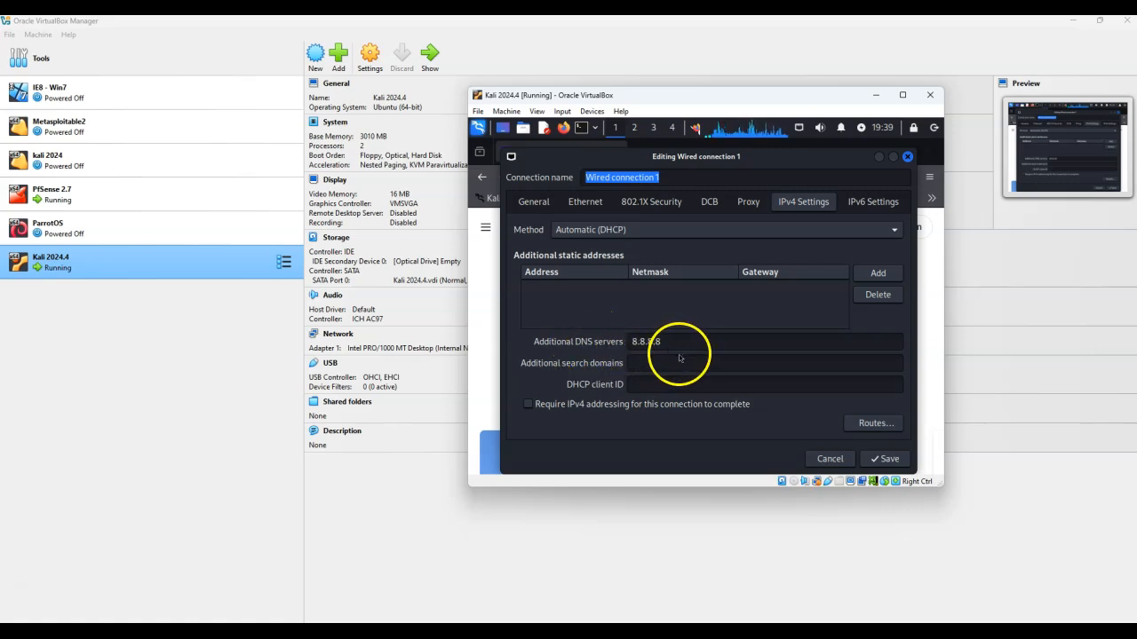
click(830, 459)
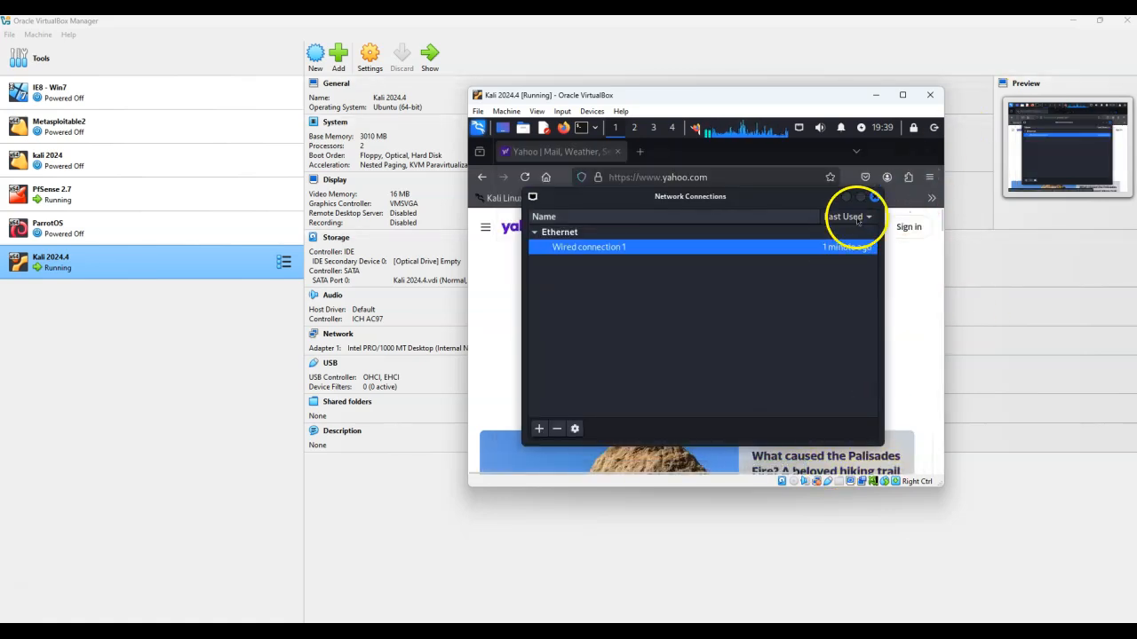
click(875, 196)
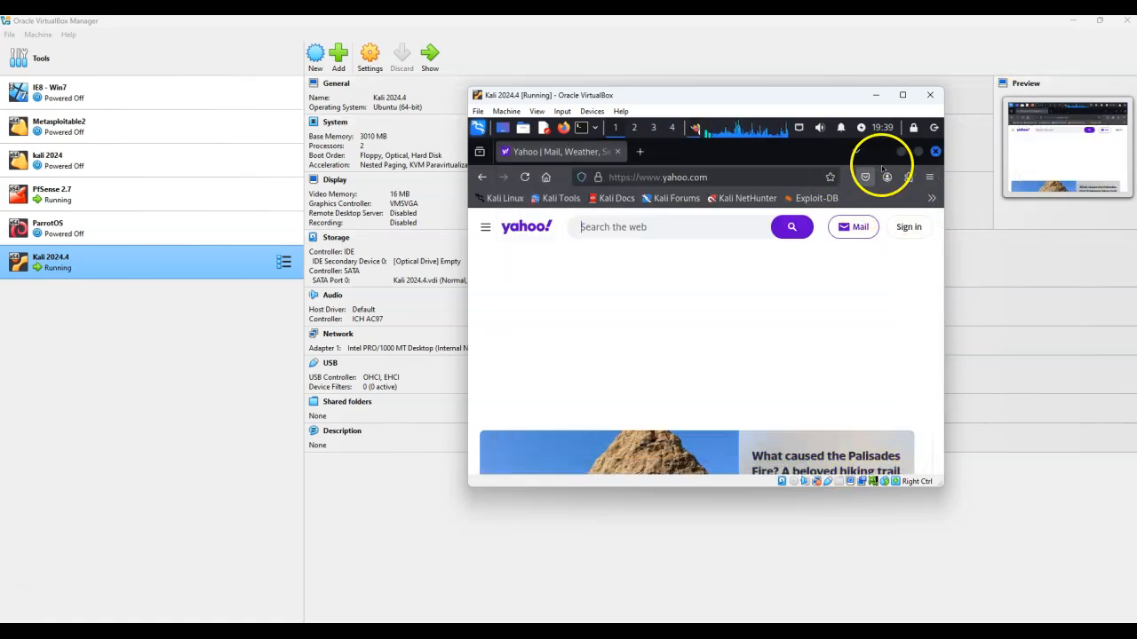
Close the browser, open a terminal and run ifconfig to check the Kali IP configuration
click(934, 152)
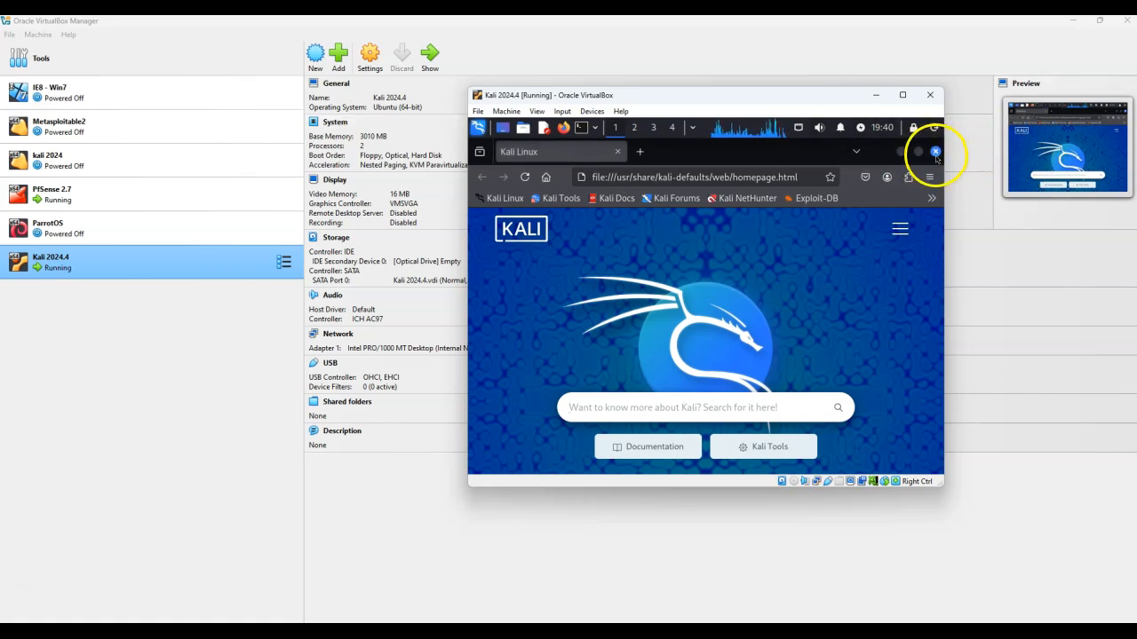
click(935, 153)
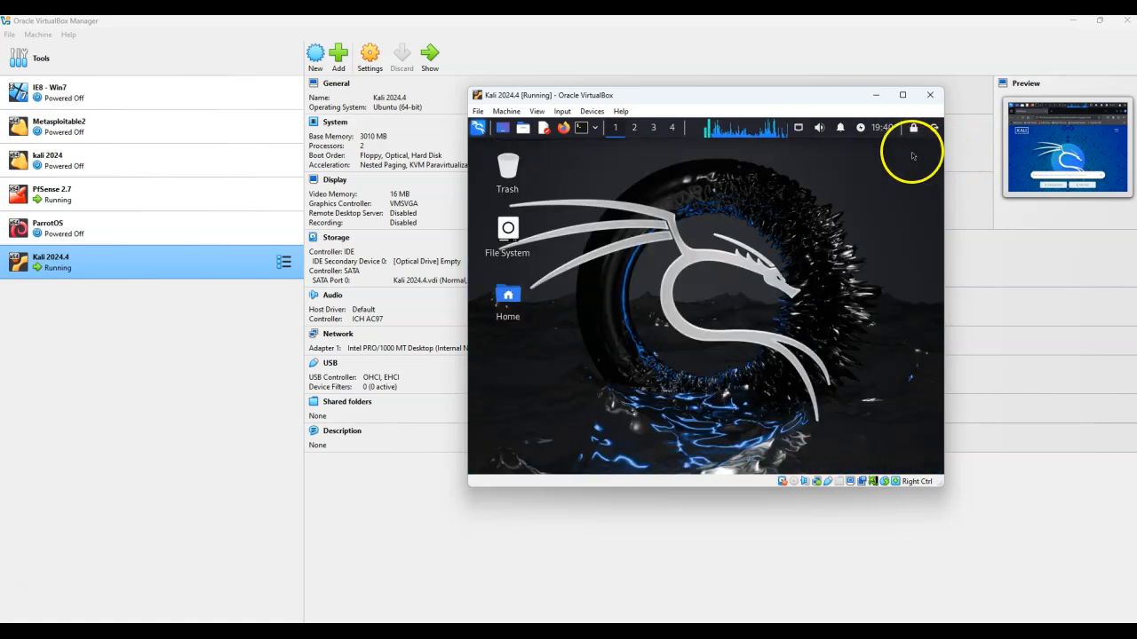
click(581, 129)
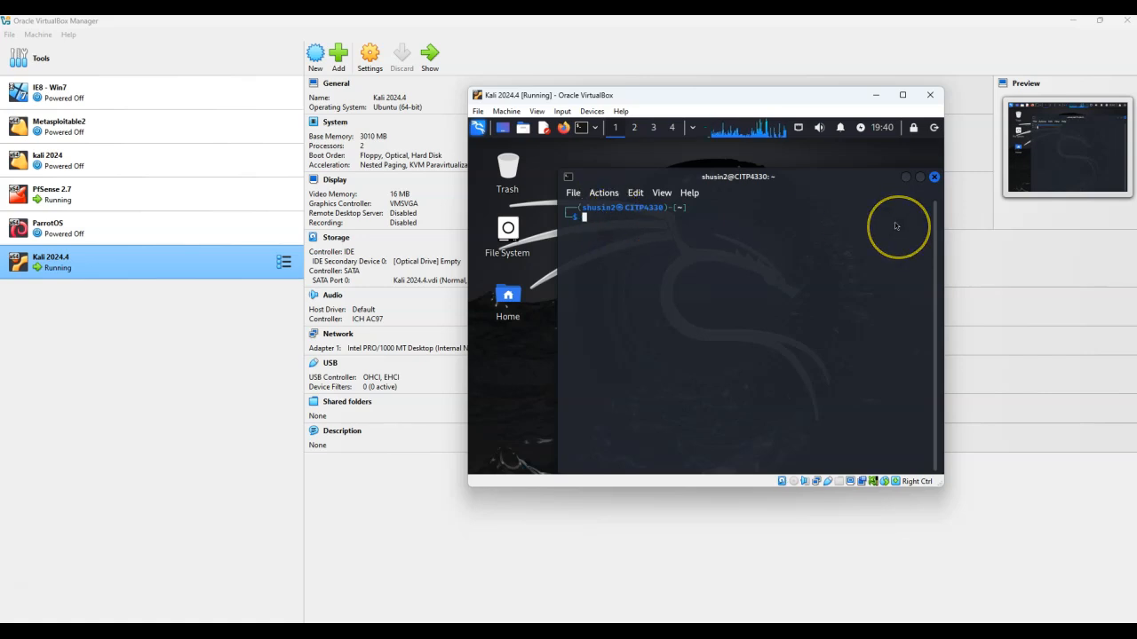
text(ifconf)
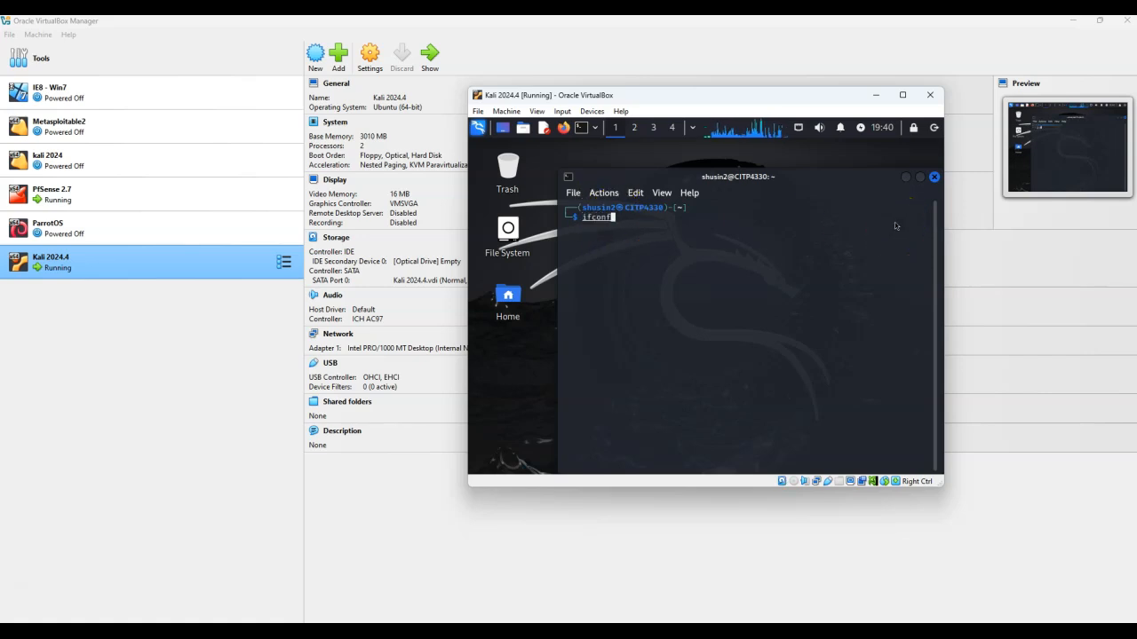
text(ig)
key(Return)
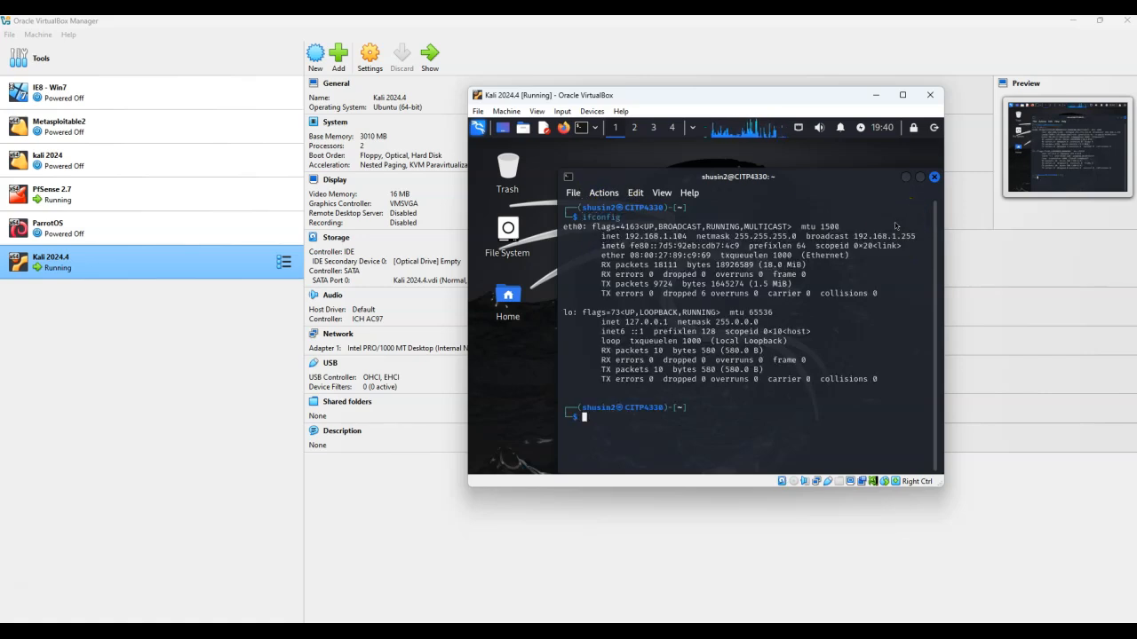